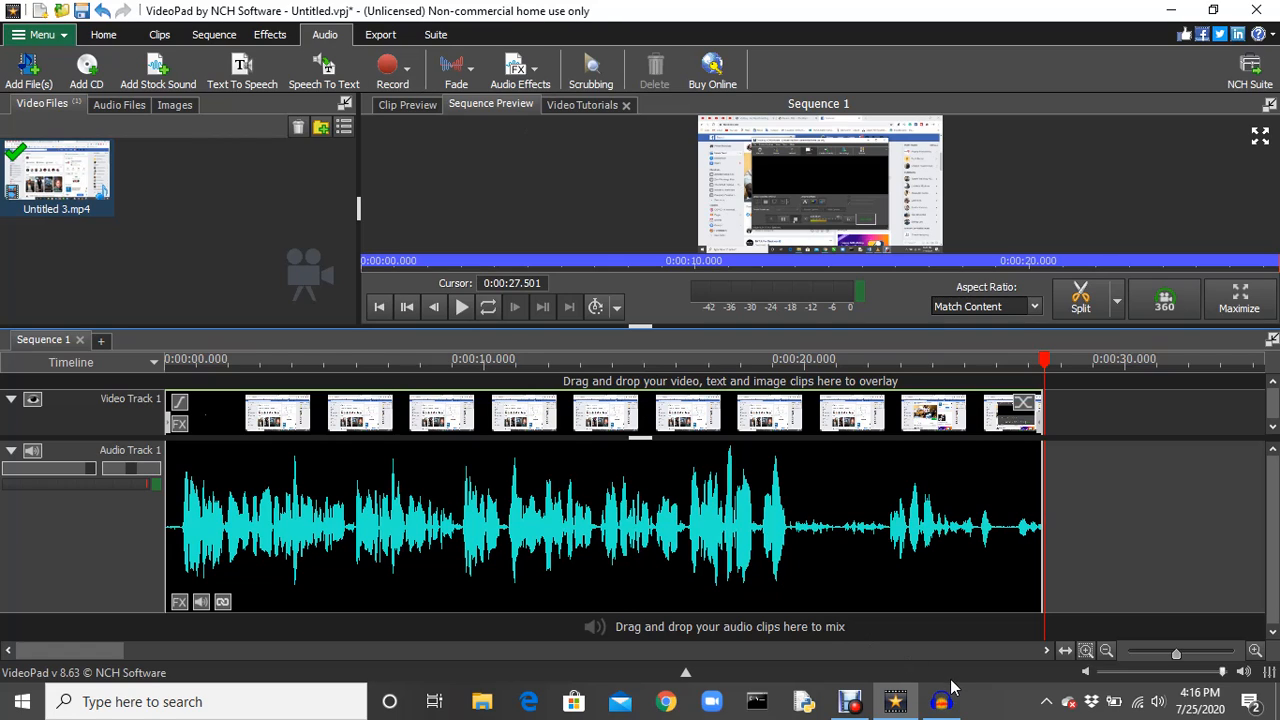
{"action": "mouse_move", "coordinate": [945, 703]}
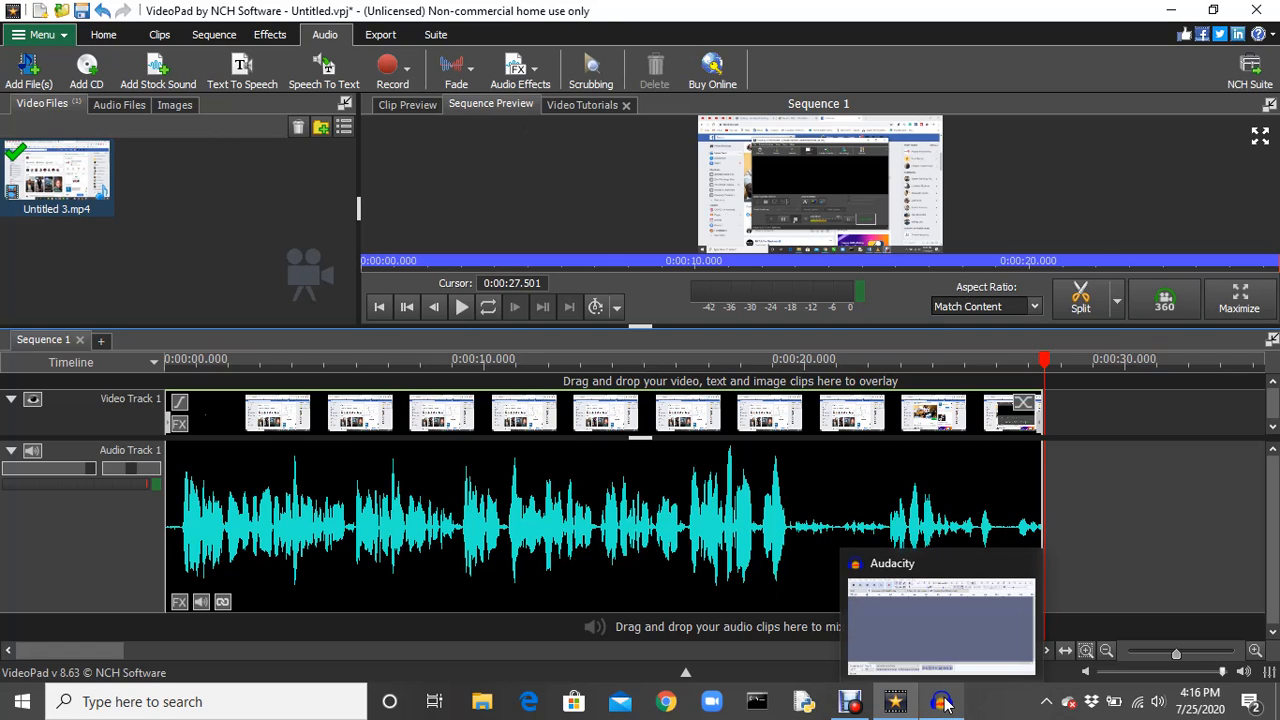
{"action": "left_click", "coordinate": [945, 703]}
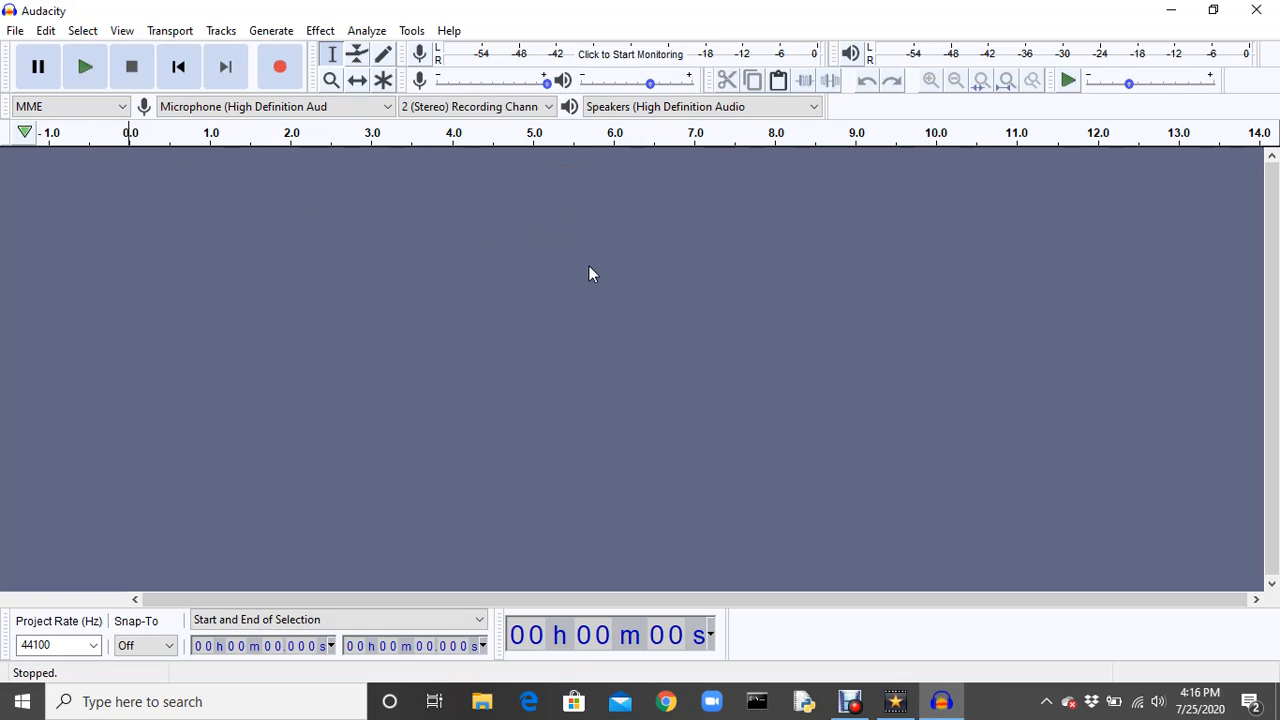
{"action": "mouse_move", "coordinate": [873, 700]}
{"action": "left_click", "coordinate": [895, 700]}
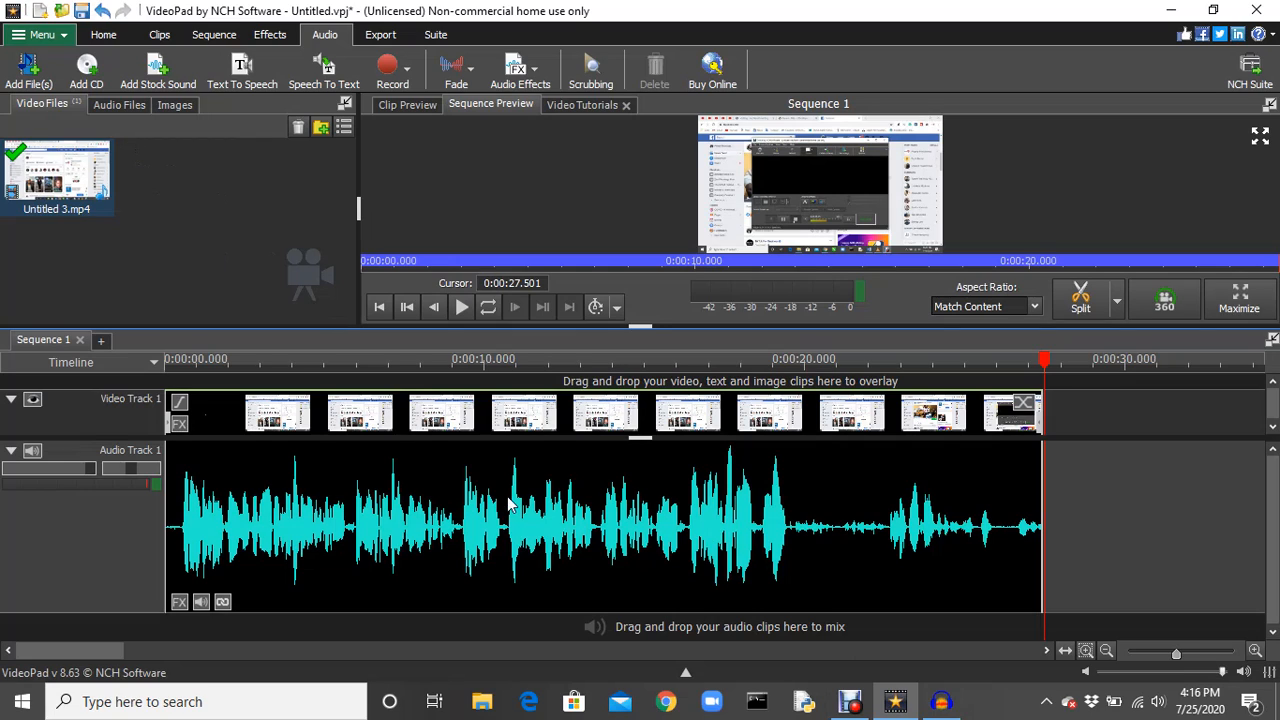
Enlarge Video Track 1 in the timeline and select its clip.
{"action": "left_click_drag", "start_coordinate": [451, 437], "coordinate": [455, 499]}
{"action": "left_click", "coordinate": [363, 457]}
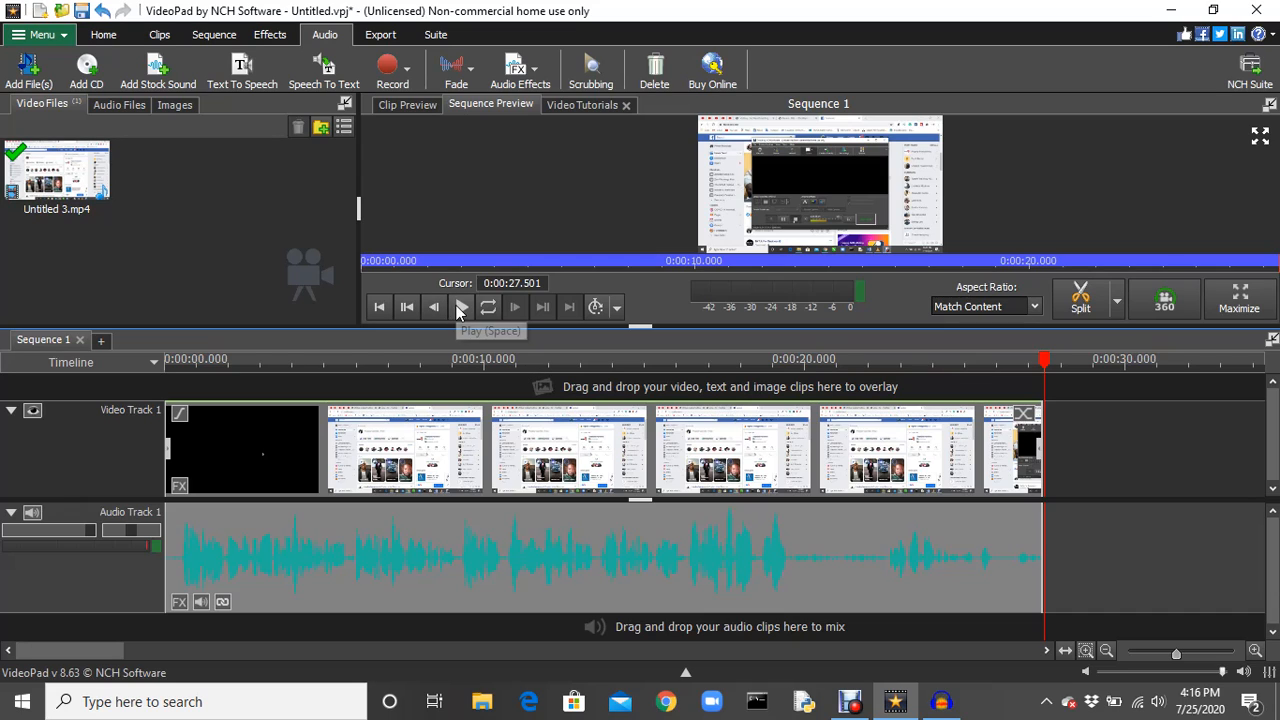
Listen to the opening two seconds of the sequence, replaying them from the very beginning.
{"action": "left_click", "coordinate": [458, 307]}
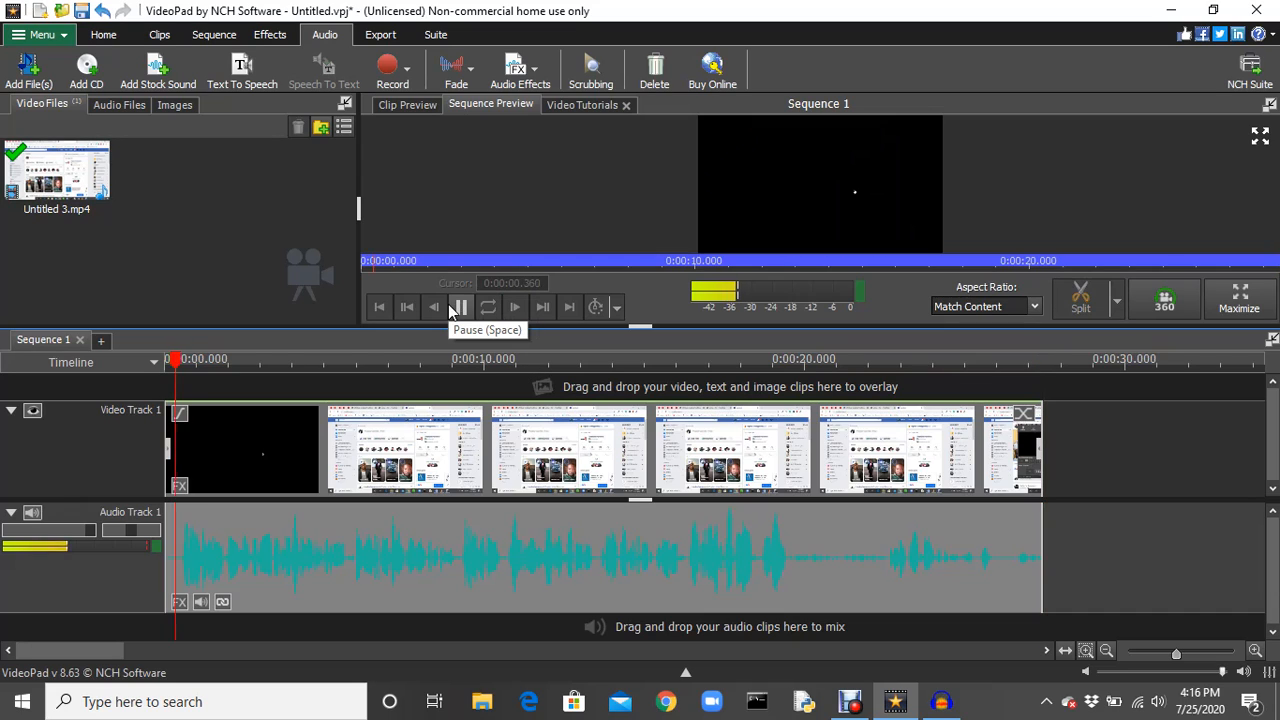
{"action": "left_click", "coordinate": [451, 312]}
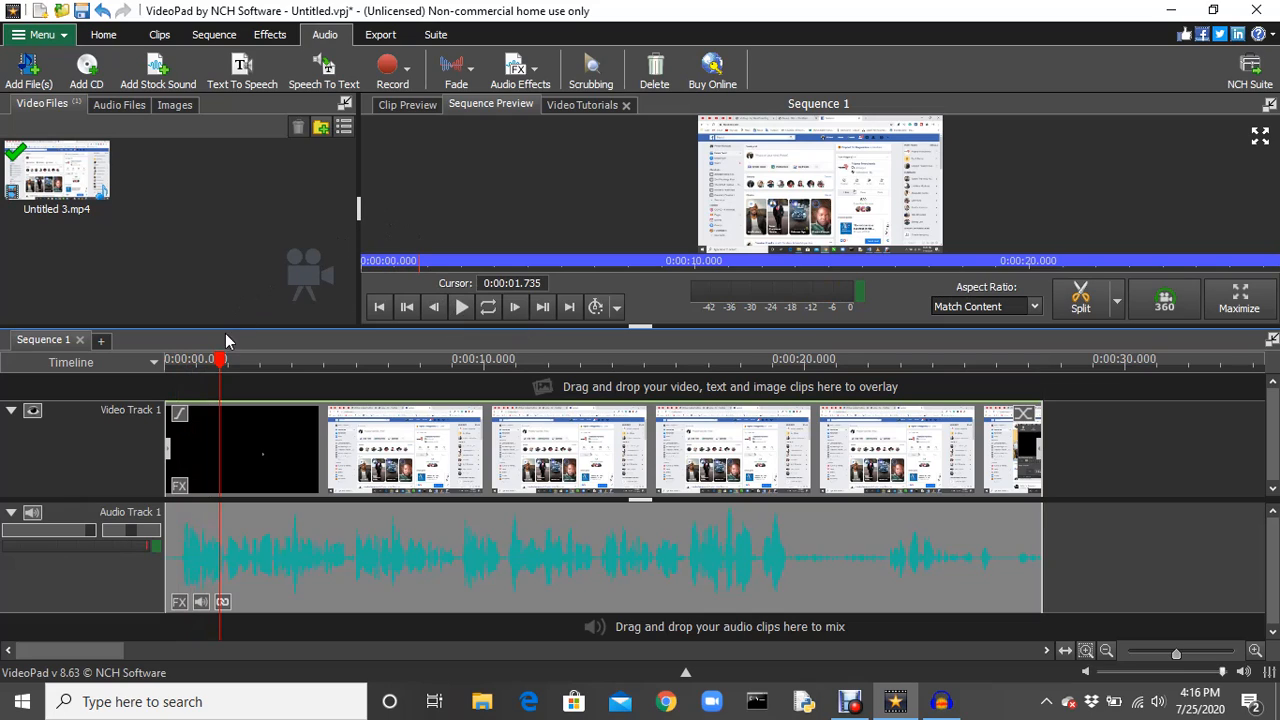
{"action": "left_click_drag", "start_coordinate": [221, 363], "coordinate": [162, 365]}
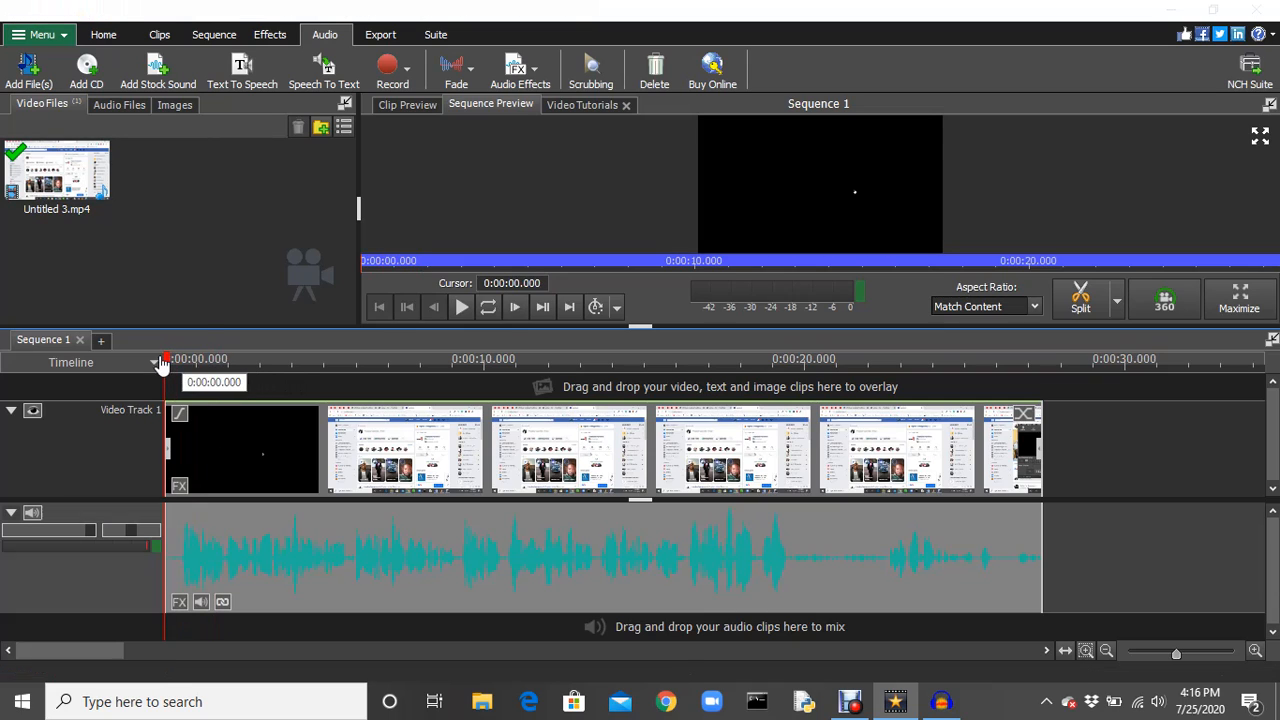
{"action": "key", "text": "space"}
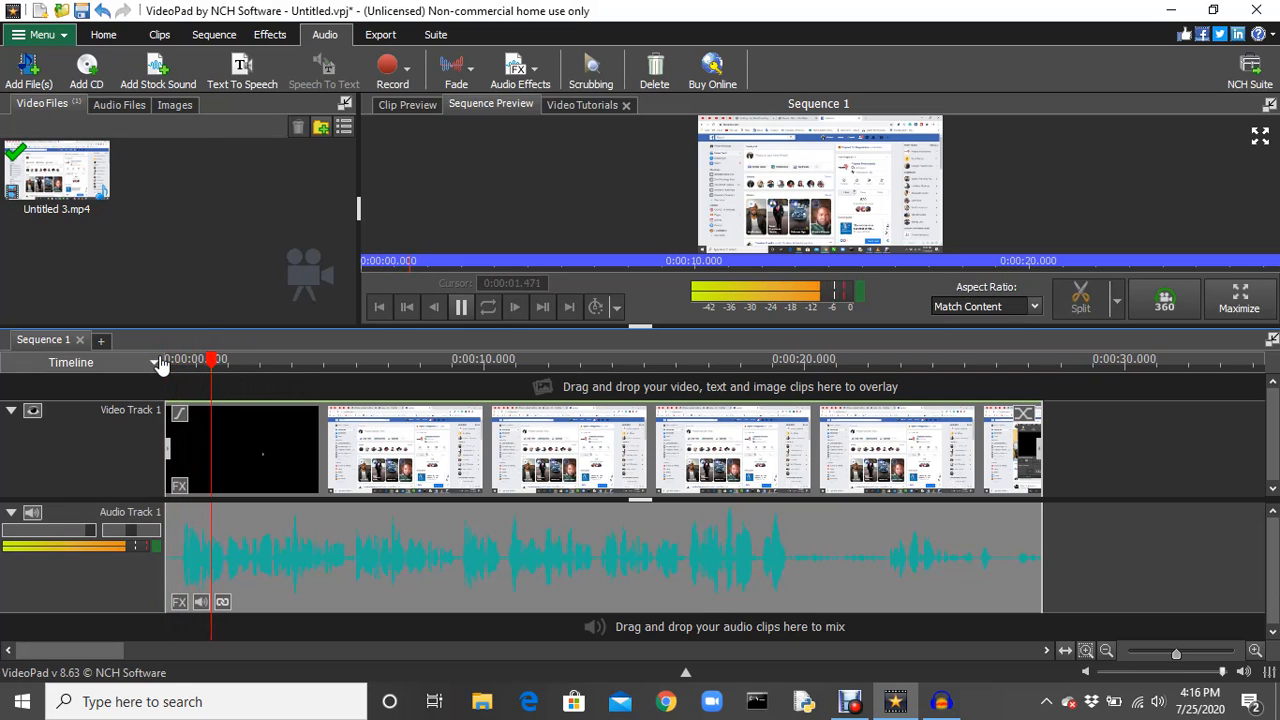
{"action": "key", "text": "space"}
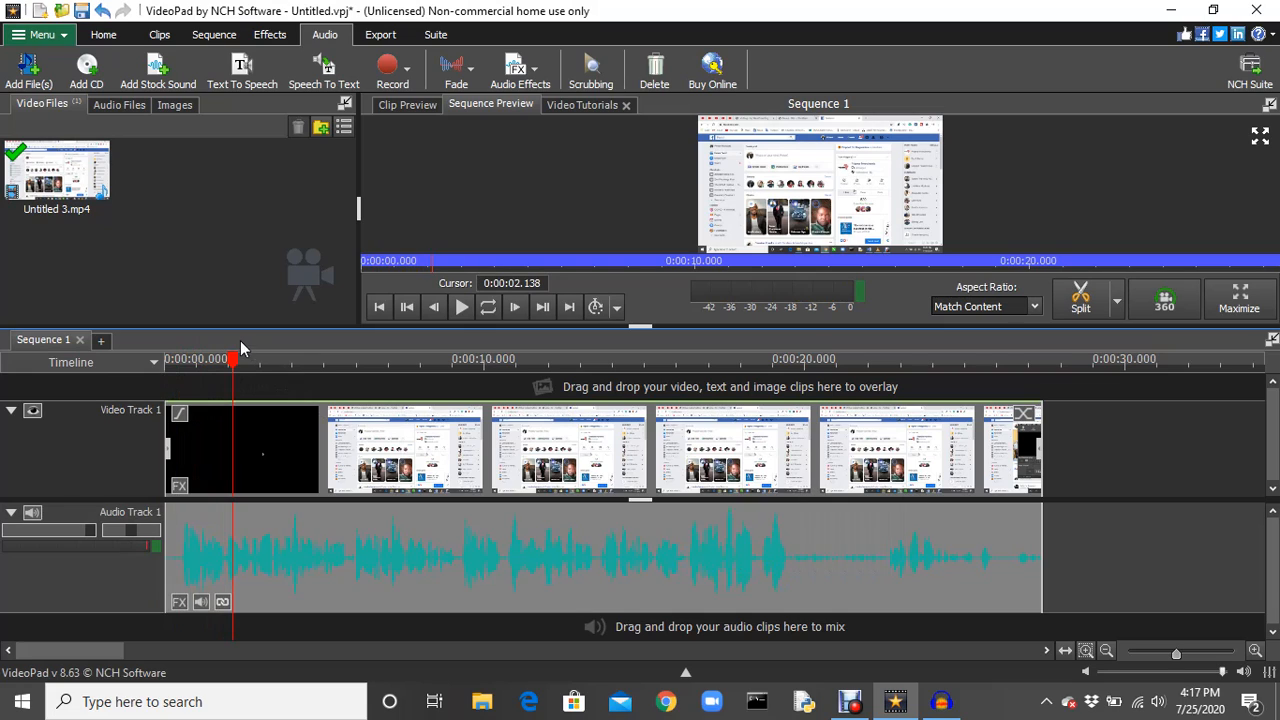
Listen to the quiet stretch of the sequence after the main speech, replaying it from about 19.56 seconds.
{"action": "left_click_drag", "start_coordinate": [237, 360], "coordinate": [790, 447]}
{"action": "key", "text": "space"}
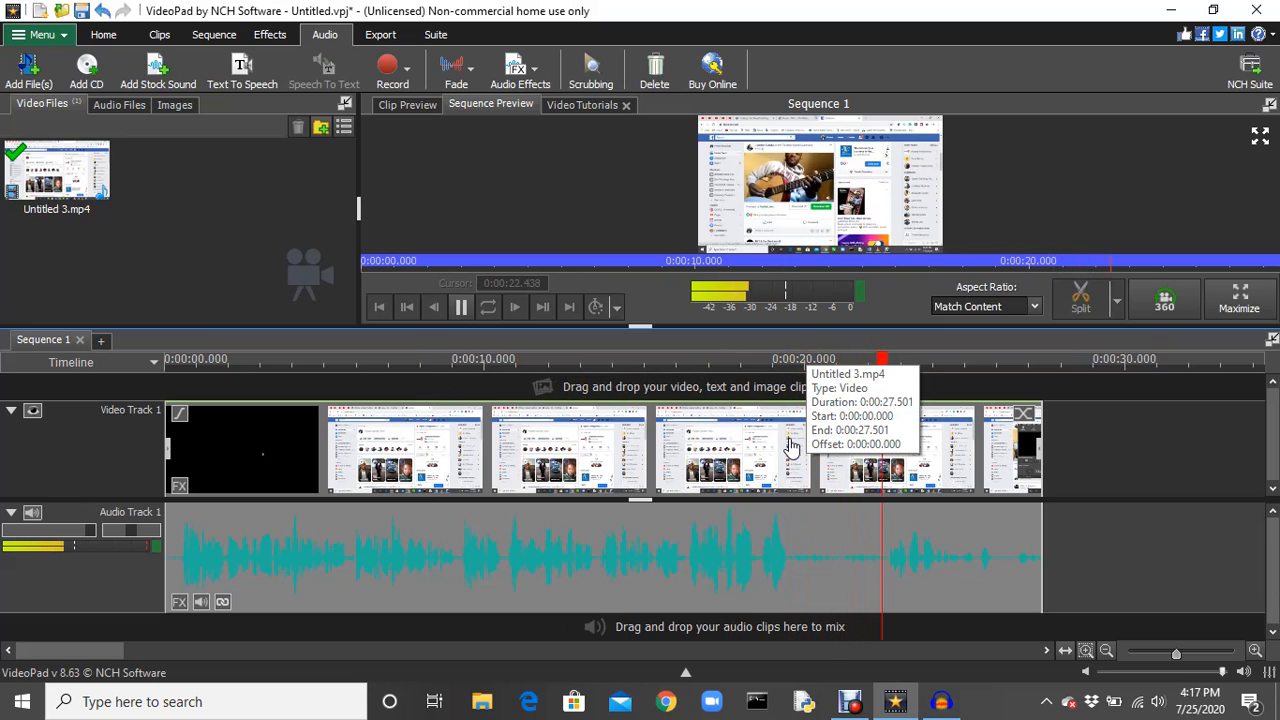
{"action": "key", "text": "space"}
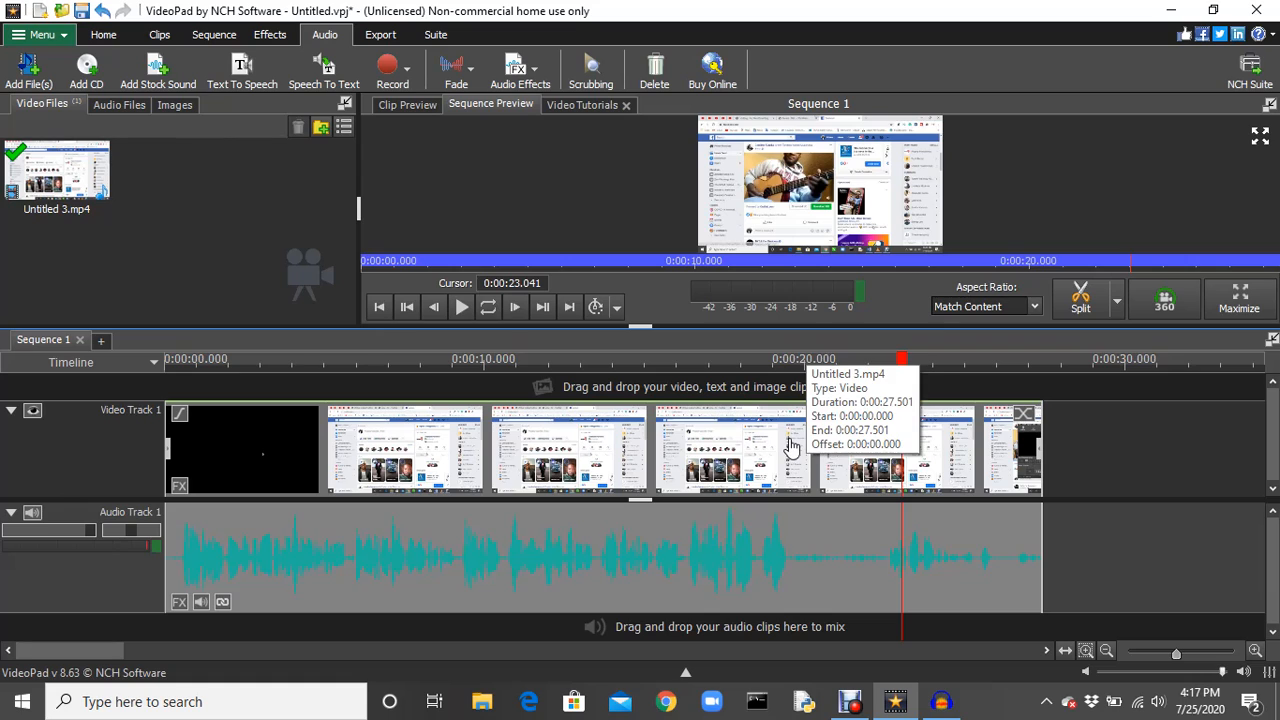
{"action": "mouse_move", "coordinate": [901, 362]}
{"action": "left_mouse_down"}
{"action": "mouse_move", "coordinate": [766, 369]}
{"action": "mouse_move", "coordinate": [792, 372]}
{"action": "left_mouse_up"}
{"action": "mouse_move", "coordinate": [792, 372]}
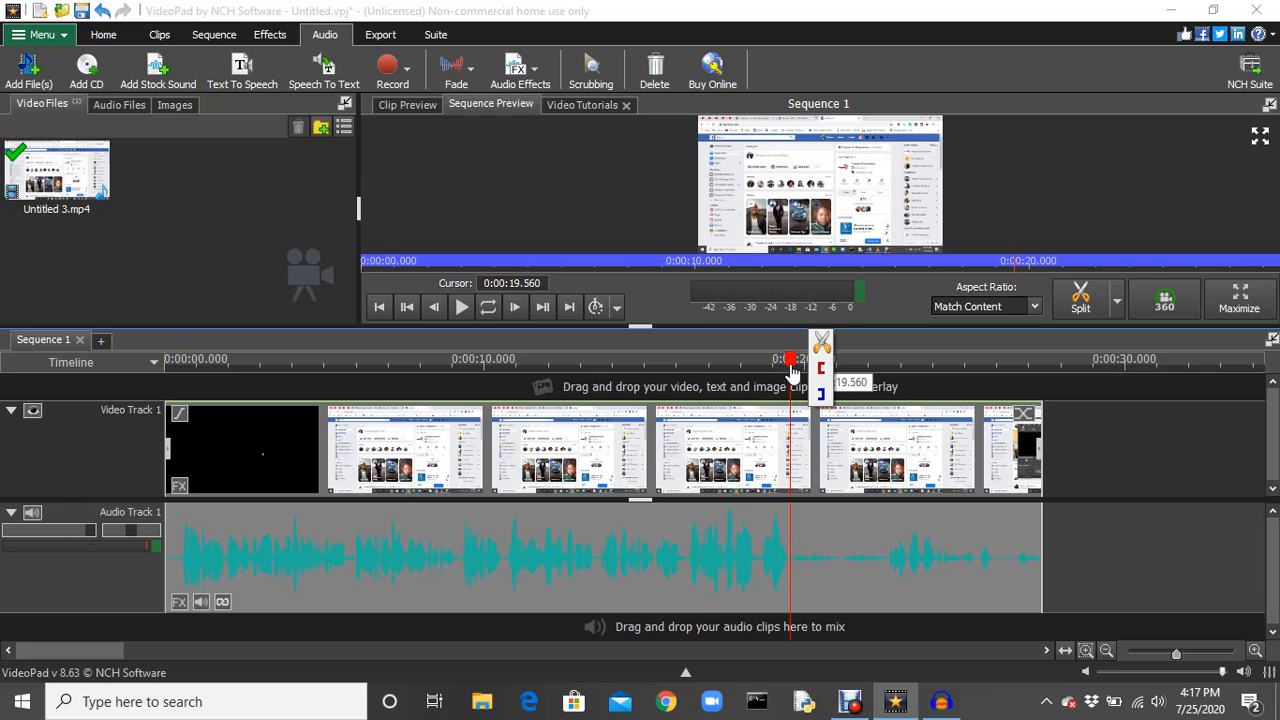
{"action": "key", "text": "space"}
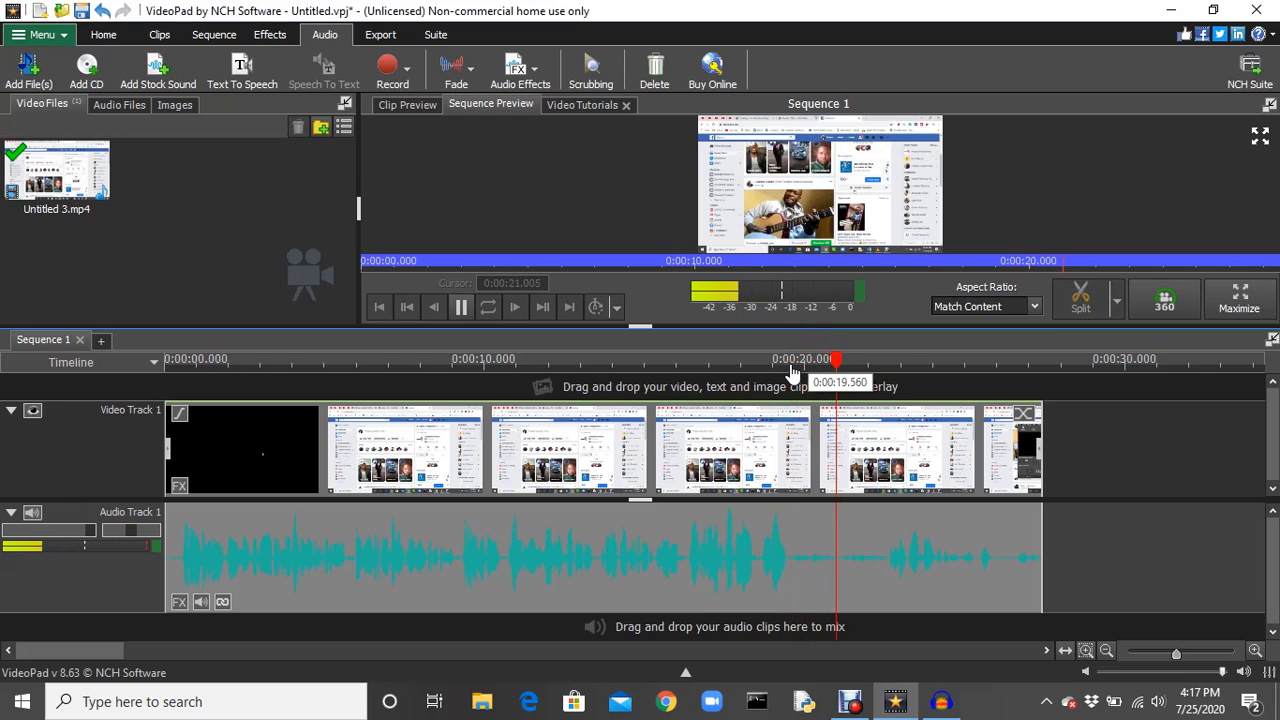
{"action": "key", "text": "space"}
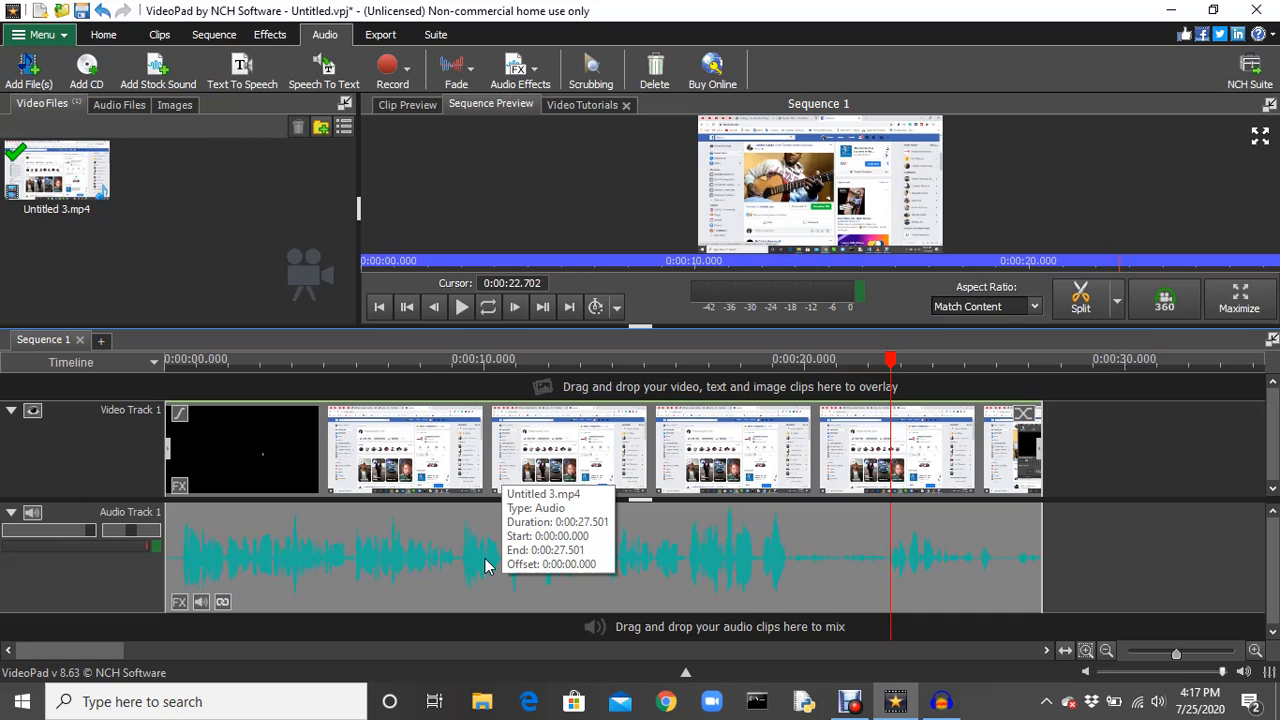
Unlink the sound clip on Audio Track 1 from its video and save the audio clip as a new file.
{"action": "left_click", "coordinate": [222, 604]}
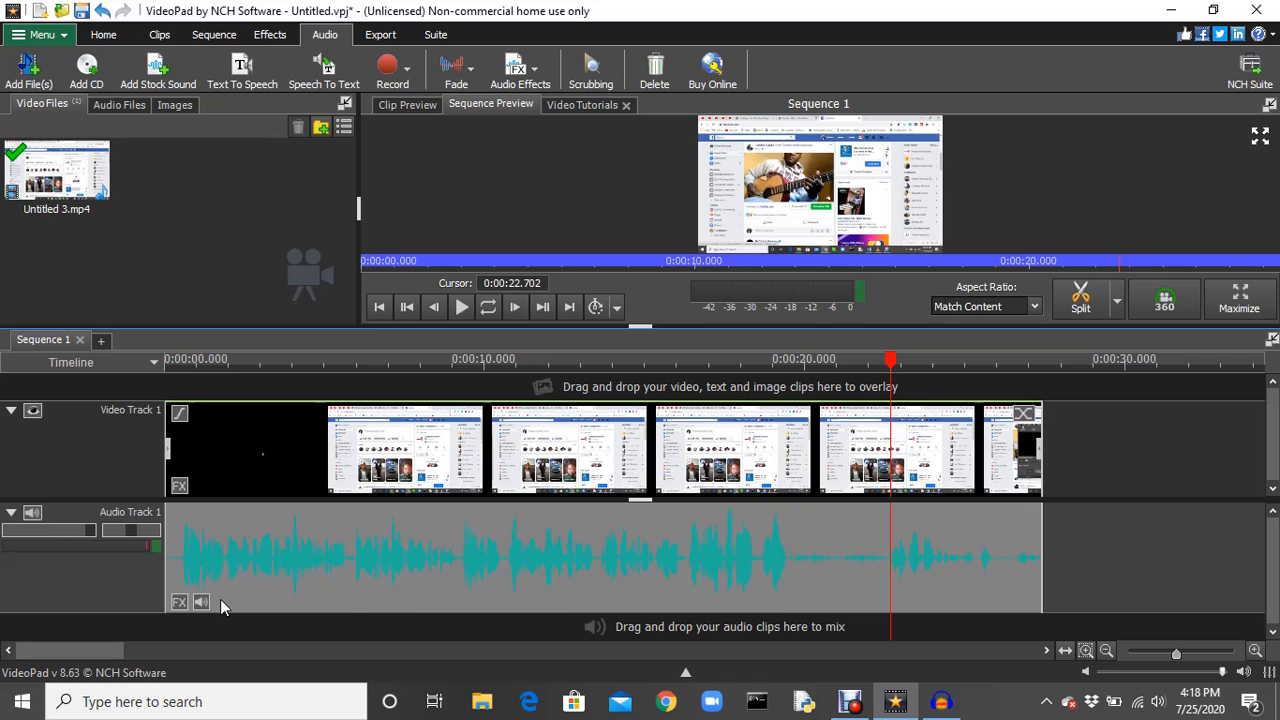
{"action": "right_click", "coordinate": [470, 558]}
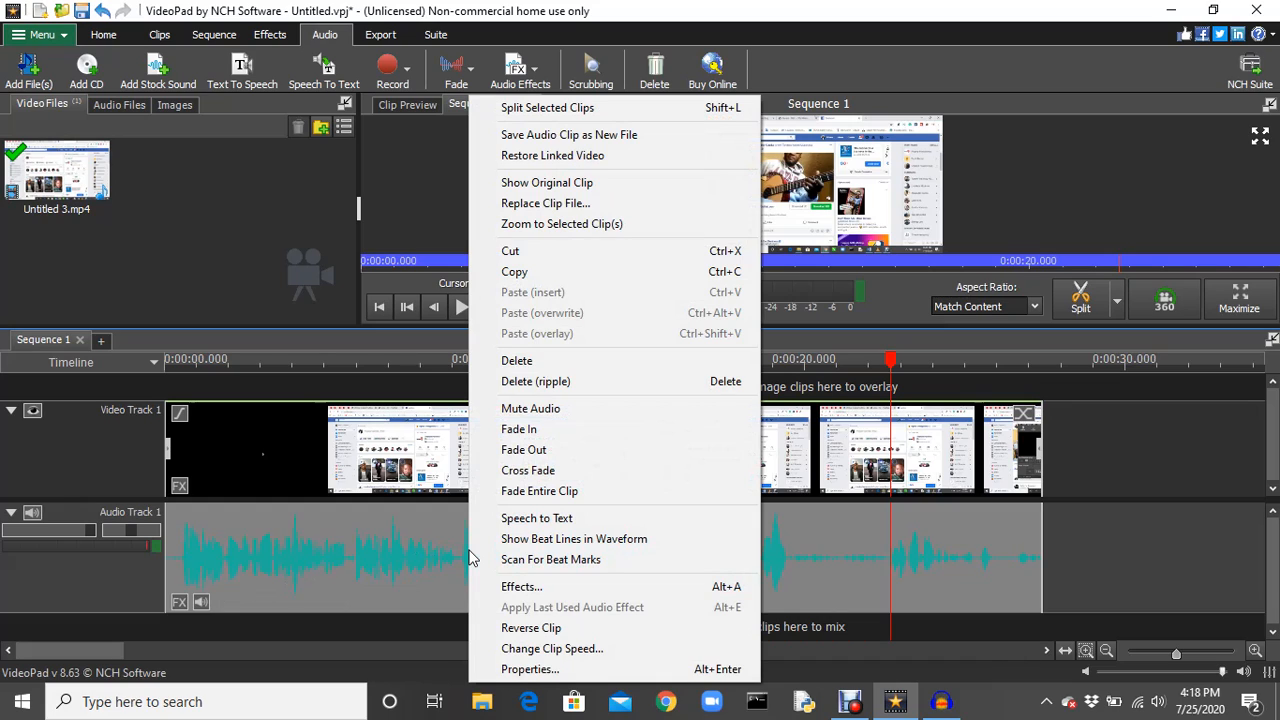
{"action": "left_click", "coordinate": [608, 140]}
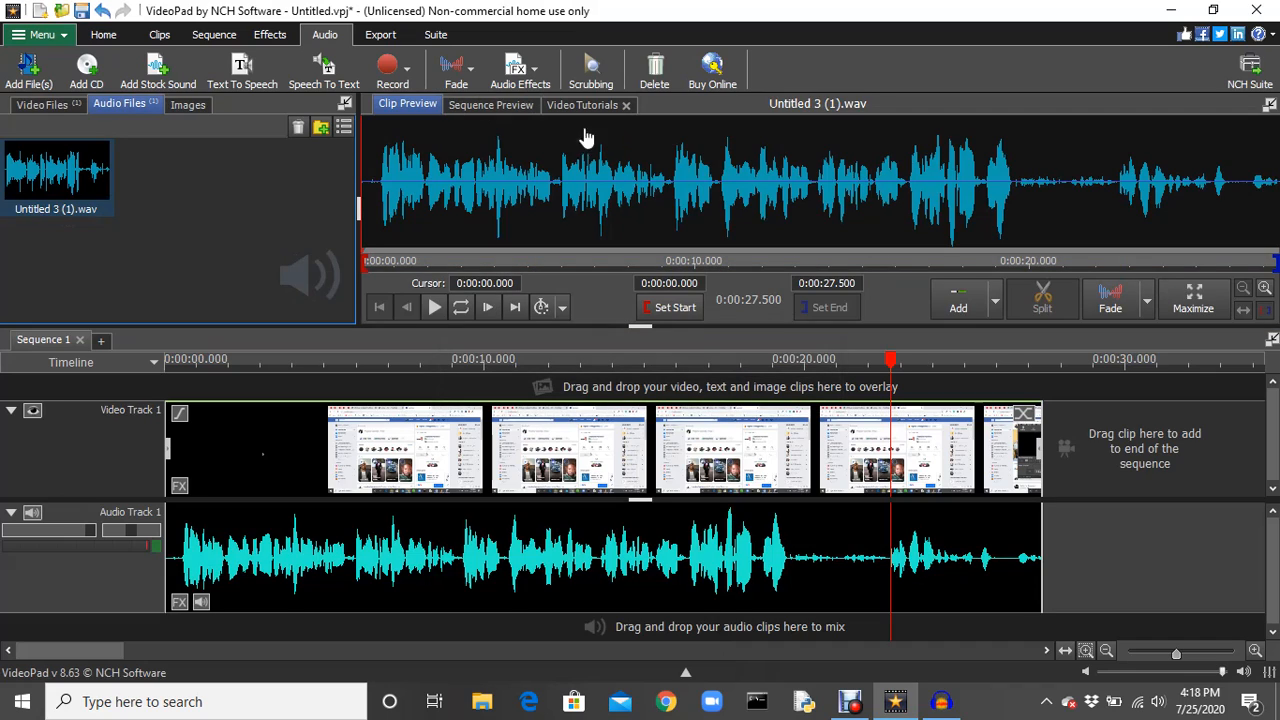
{"action": "right_click", "coordinate": [72, 178]}
{"action": "left_click", "coordinate": [22, 180]}
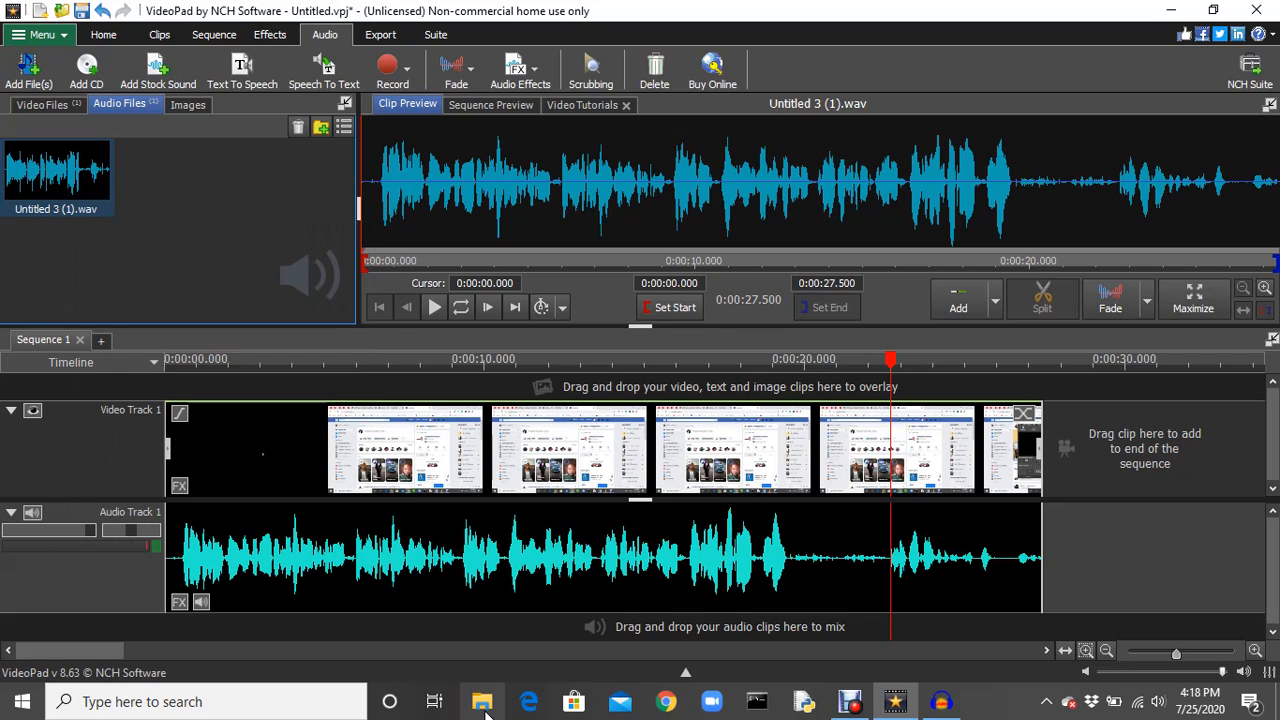
Check the Music folder in File Explorer for the exported WAV file Untitled 3 (1), and minimize the window.
{"action": "left_click", "coordinate": [484, 705]}
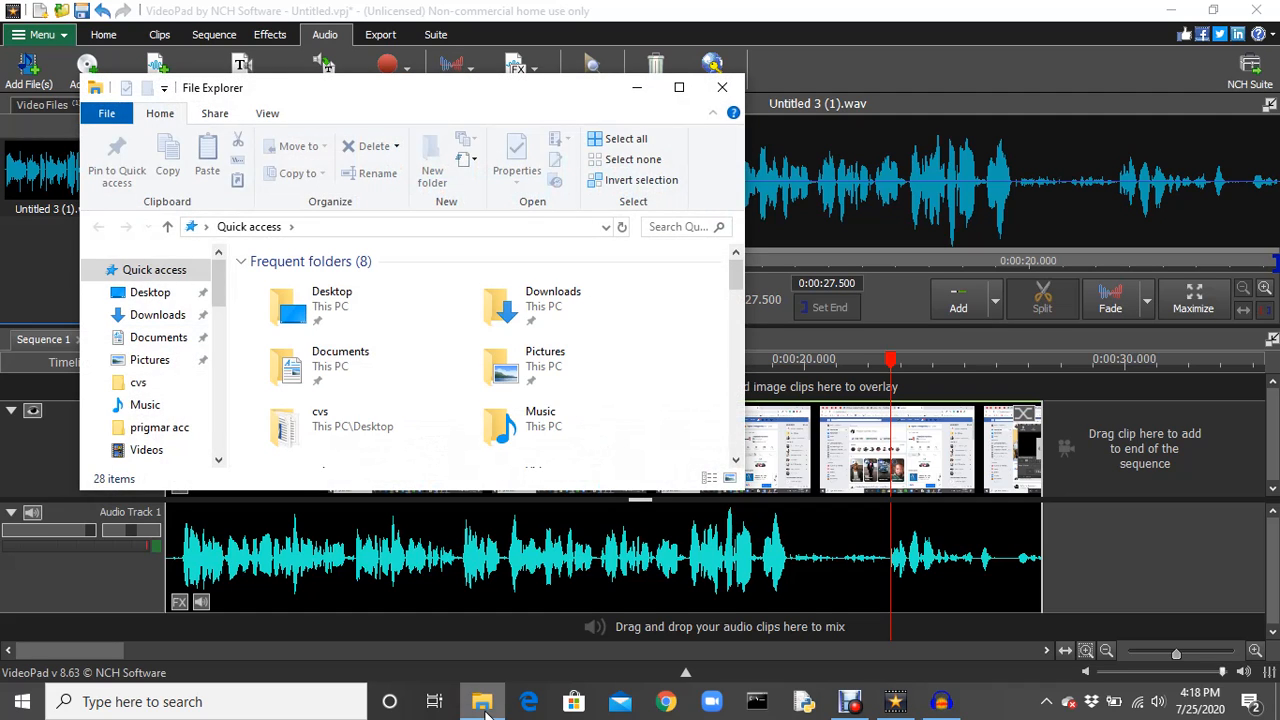
{"action": "left_click", "coordinate": [182, 409]}
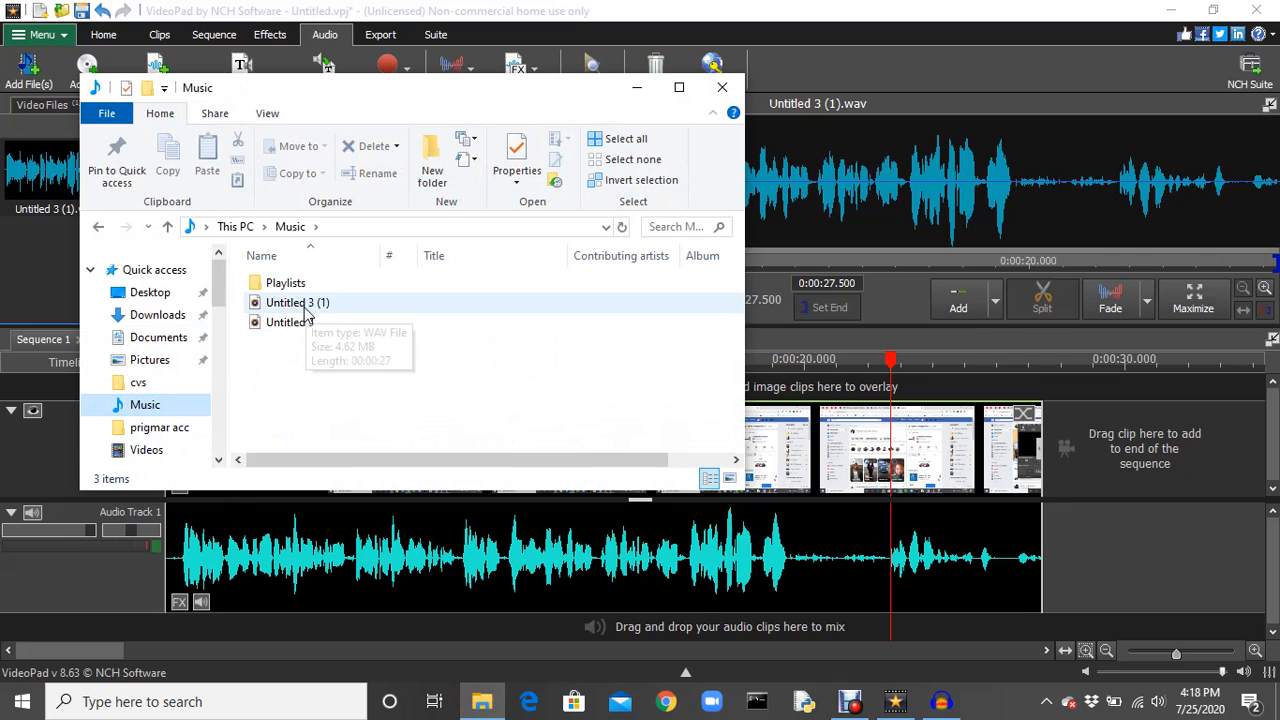
{"action": "left_click_drag", "start_coordinate": [414, 106], "coordinate": [583, 126]}
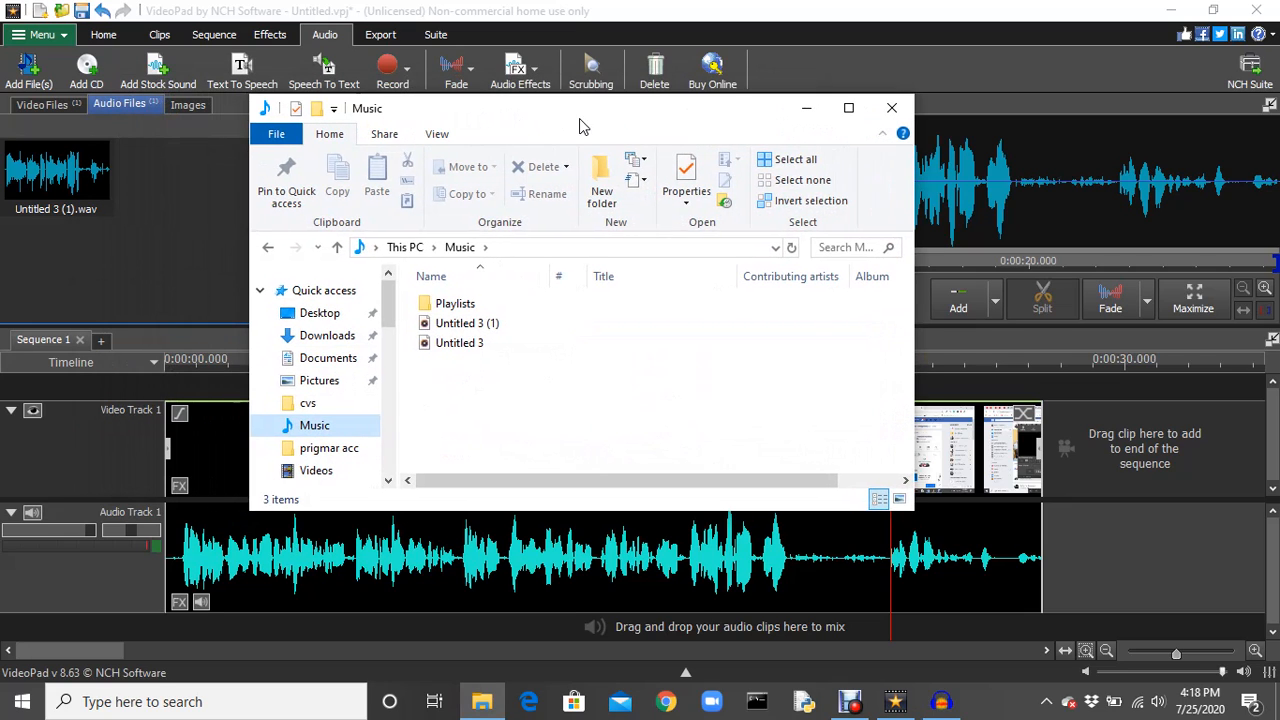
{"action": "left_click", "coordinate": [483, 323]}
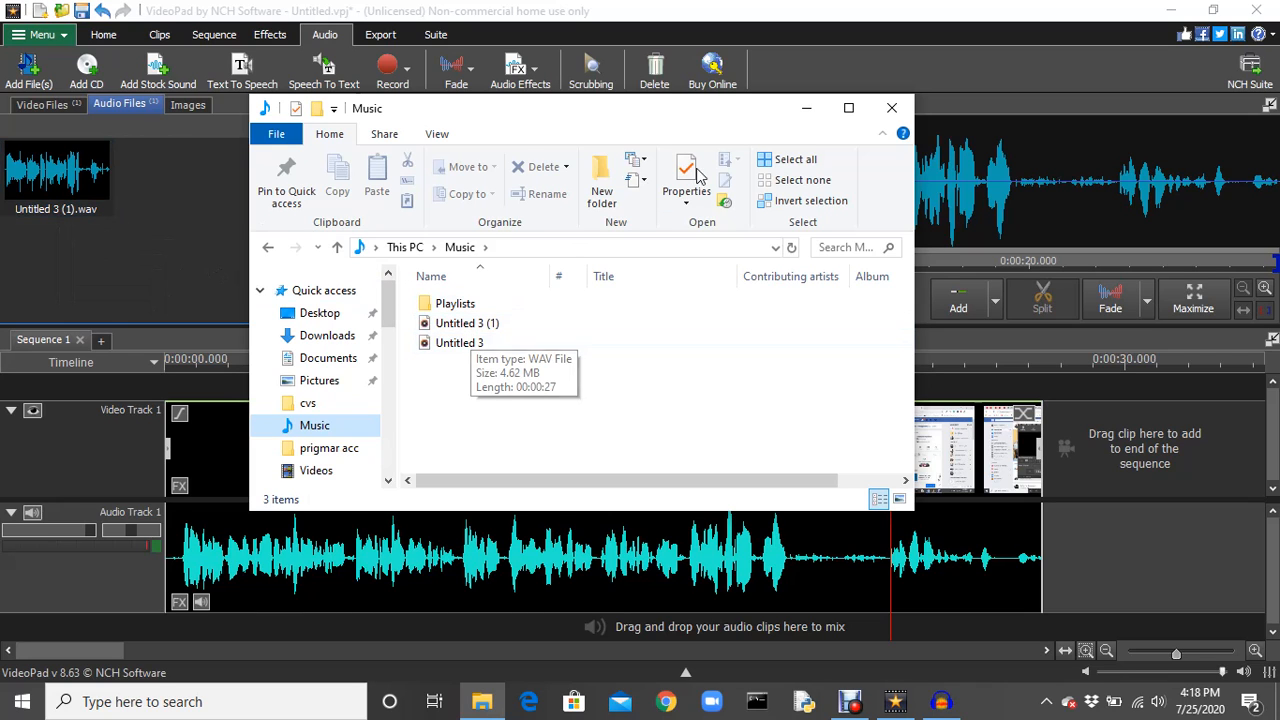
{"action": "left_click", "coordinate": [804, 110]}
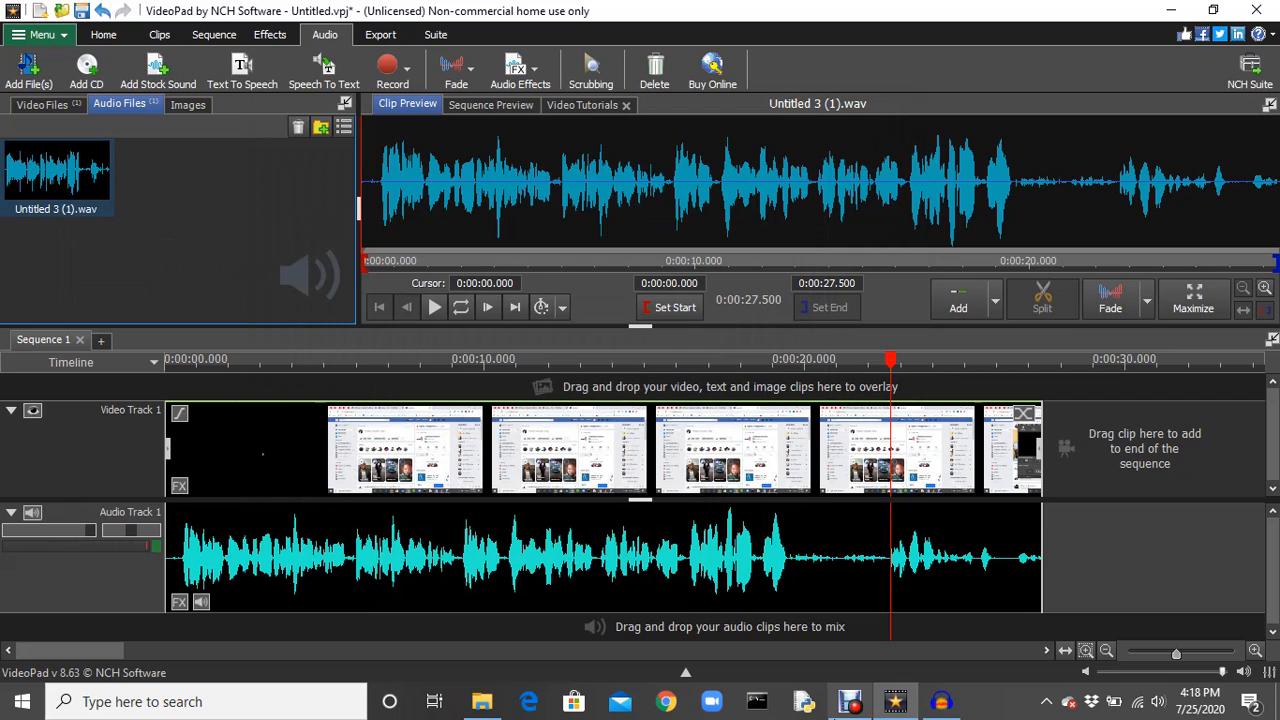
Switch to Audacity and import the audio file Untitled 3 (1) from the Music folder.
{"action": "left_click", "coordinate": [941, 710]}
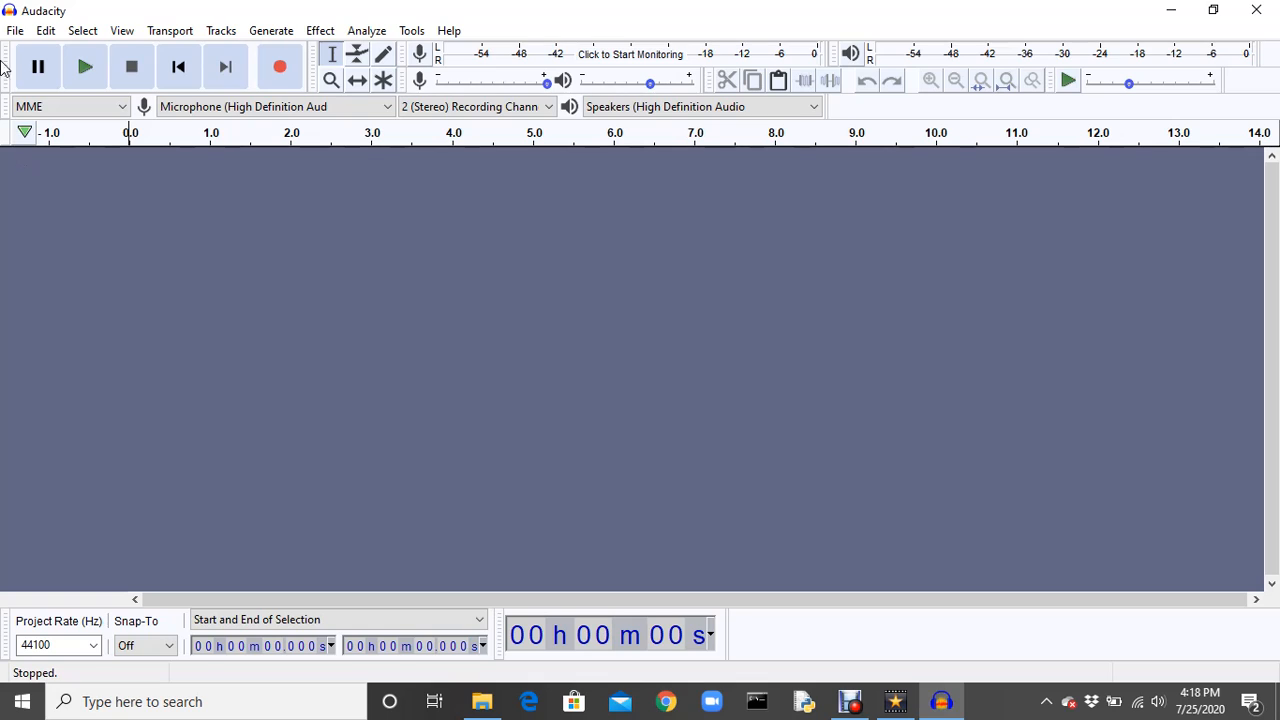
{"action": "left_click", "coordinate": [15, 33]}
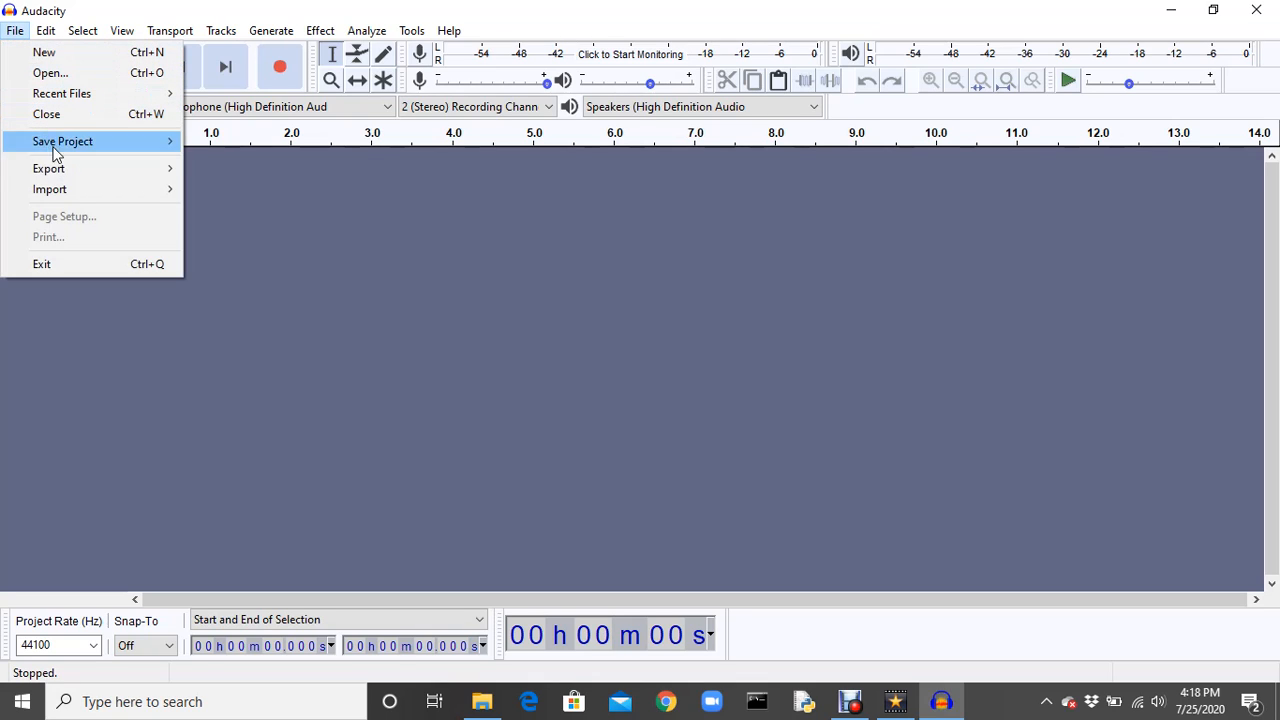
{"action": "mouse_move", "coordinate": [74, 188]}
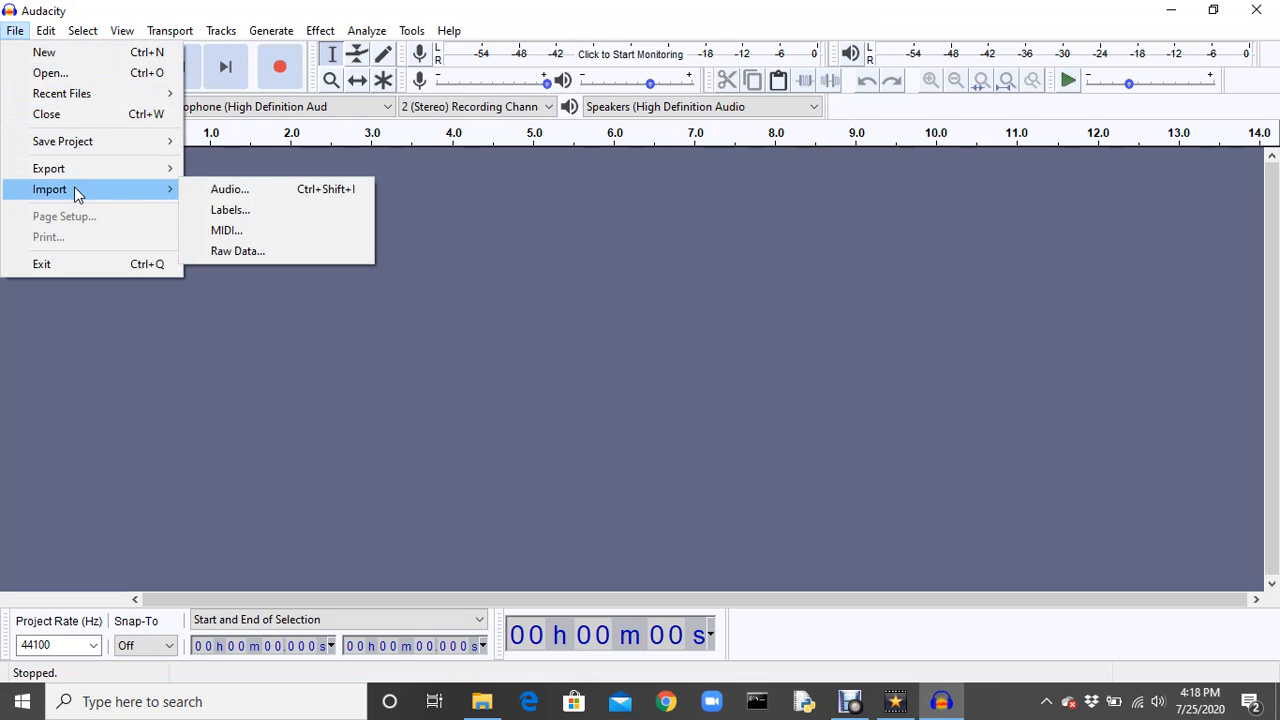
{"action": "left_click", "coordinate": [262, 191]}
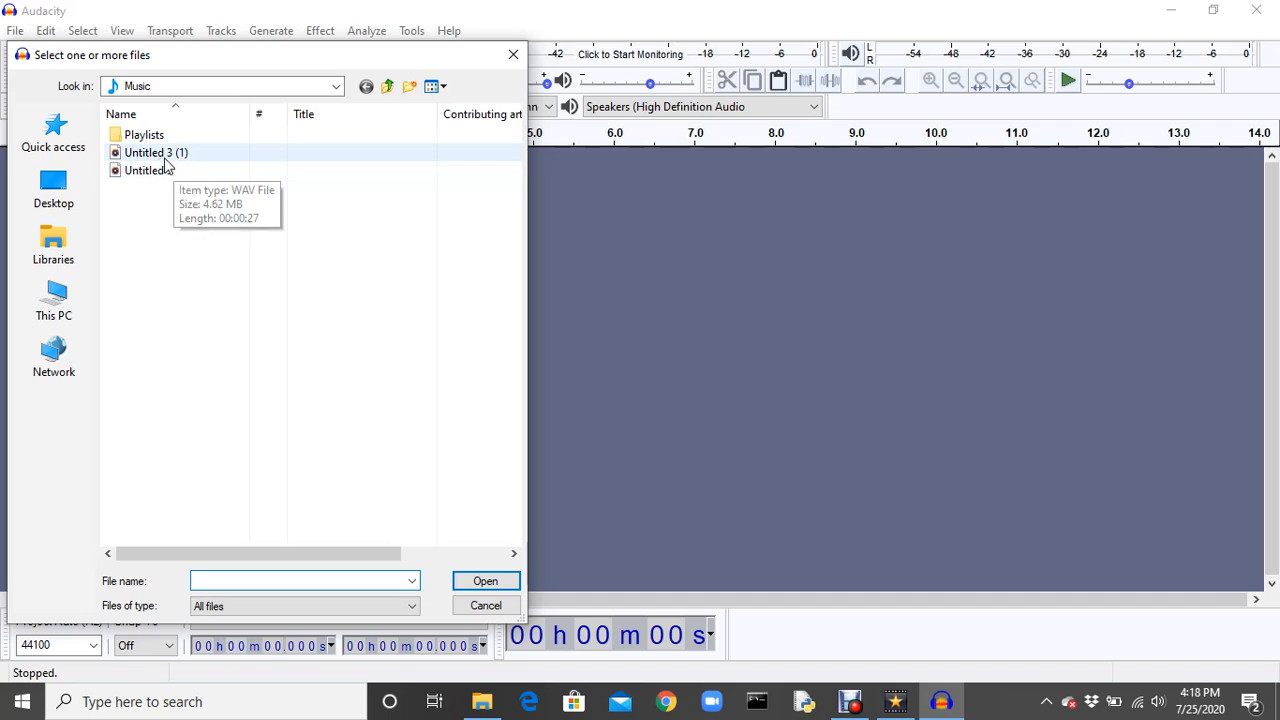
{"action": "left_click", "coordinate": [180, 162]}
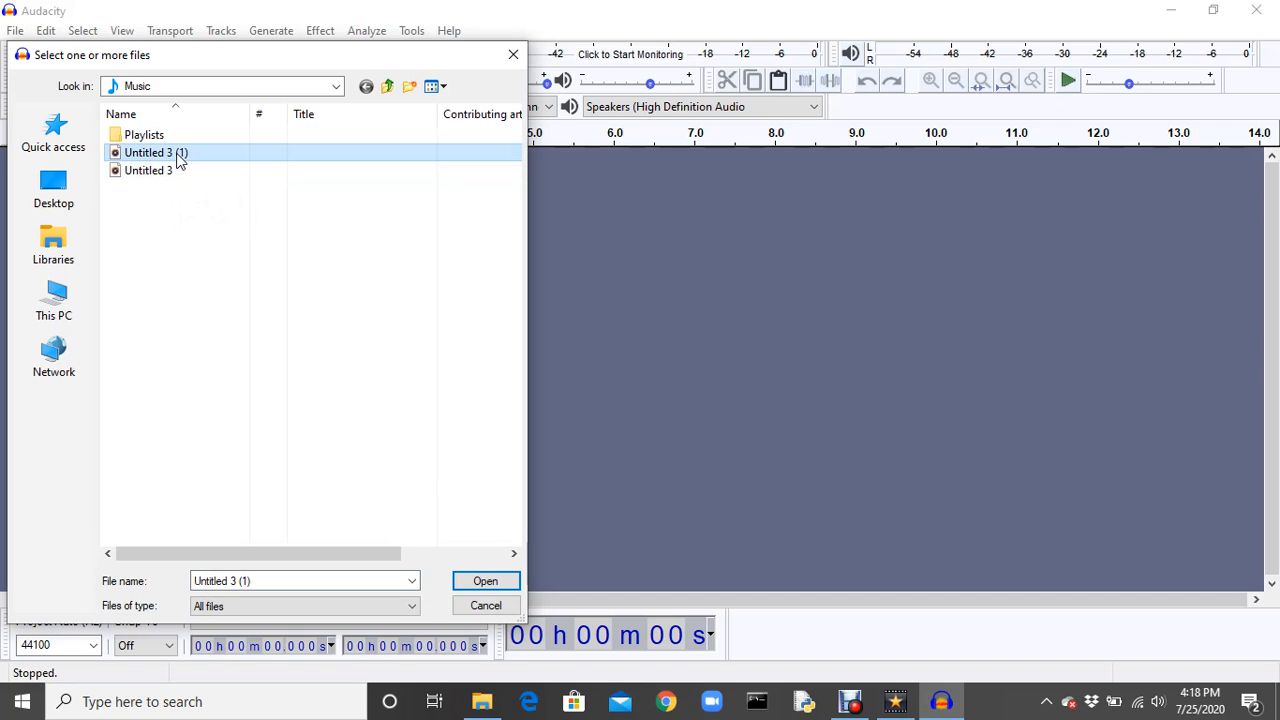
{"action": "left_click", "coordinate": [486, 583]}
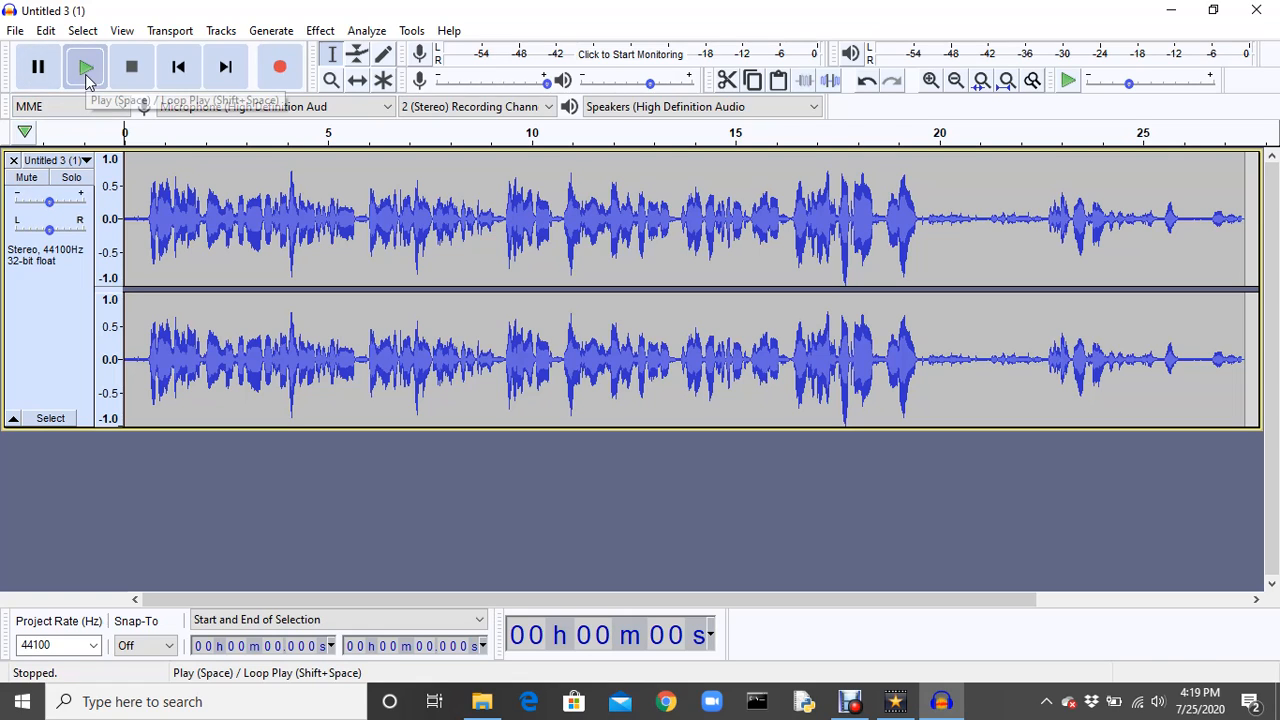
Listen to the start of the imported track and to its quiet section from about 19.68 seconds.
{"action": "left_click", "coordinate": [86, 68]}
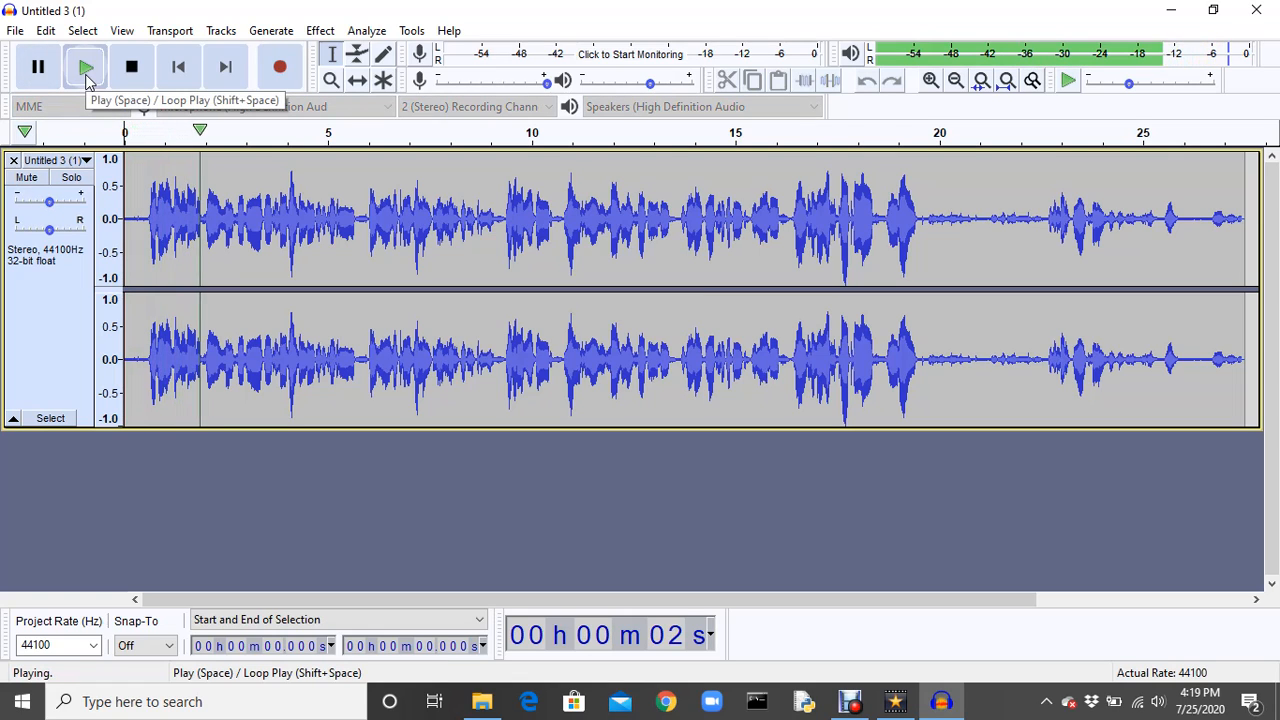
{"action": "left_click", "coordinate": [86, 68]}
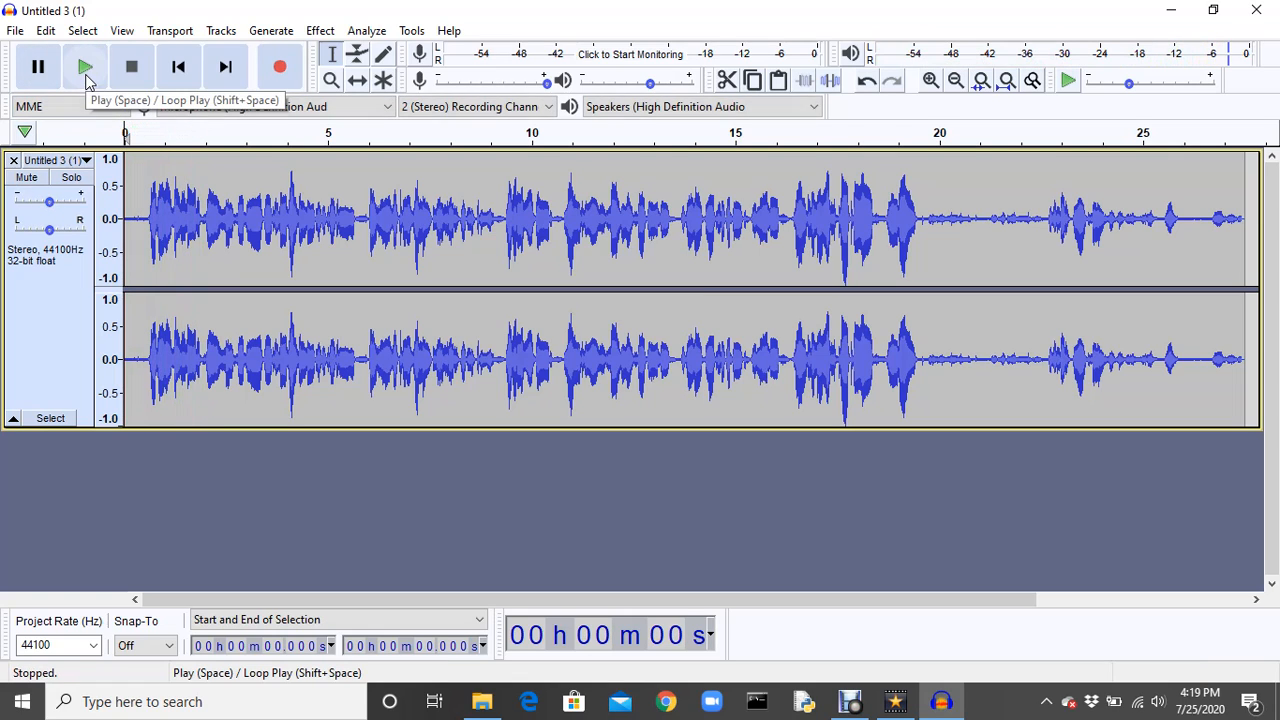
{"action": "left_click", "coordinate": [927, 200]}
{"action": "key", "text": "space"}
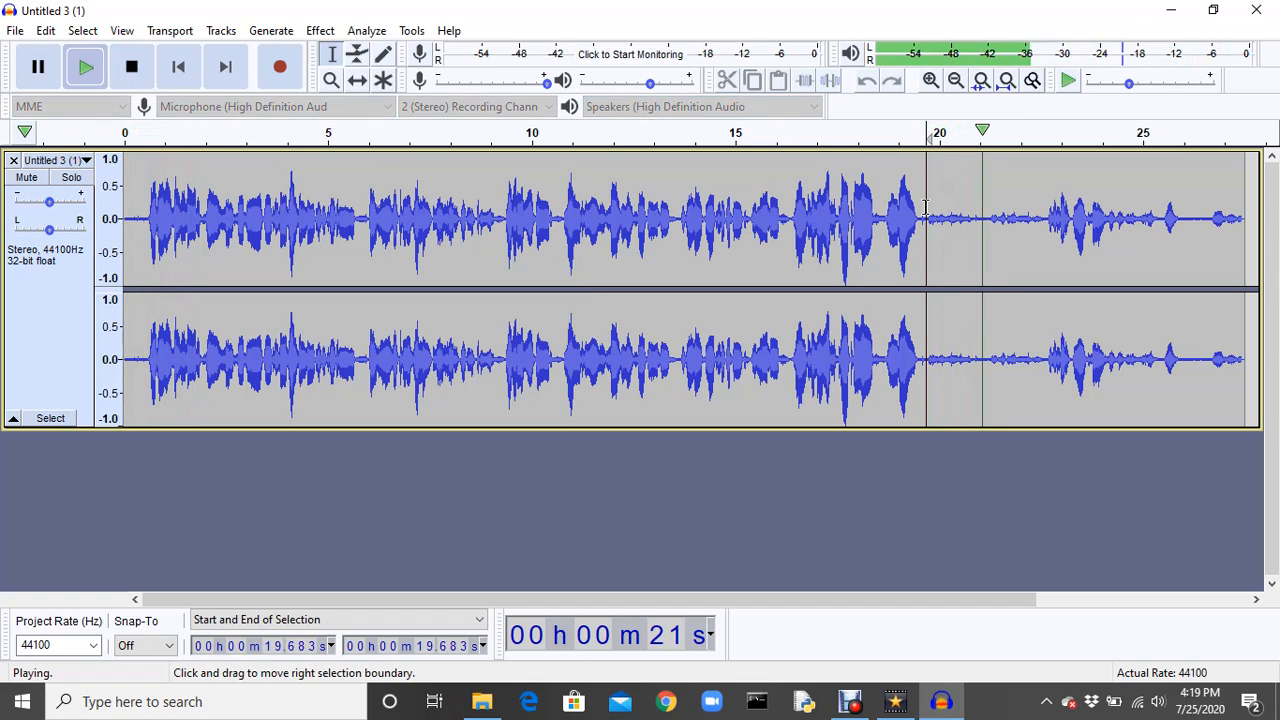
{"action": "key", "text": "space"}
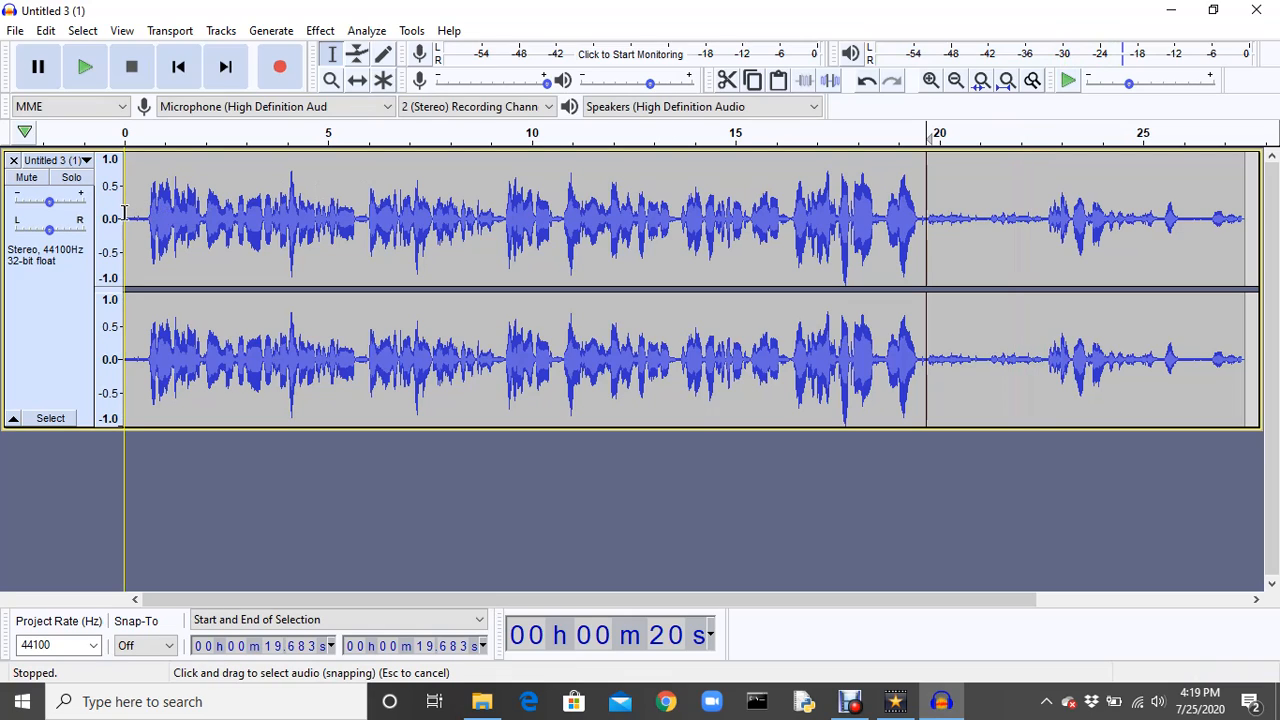
Listen to the opening noise before the speech at the start of the track, replaying it and stopping playback.
{"action": "left_click_drag", "start_coordinate": [124, 210], "coordinate": [148, 221]}
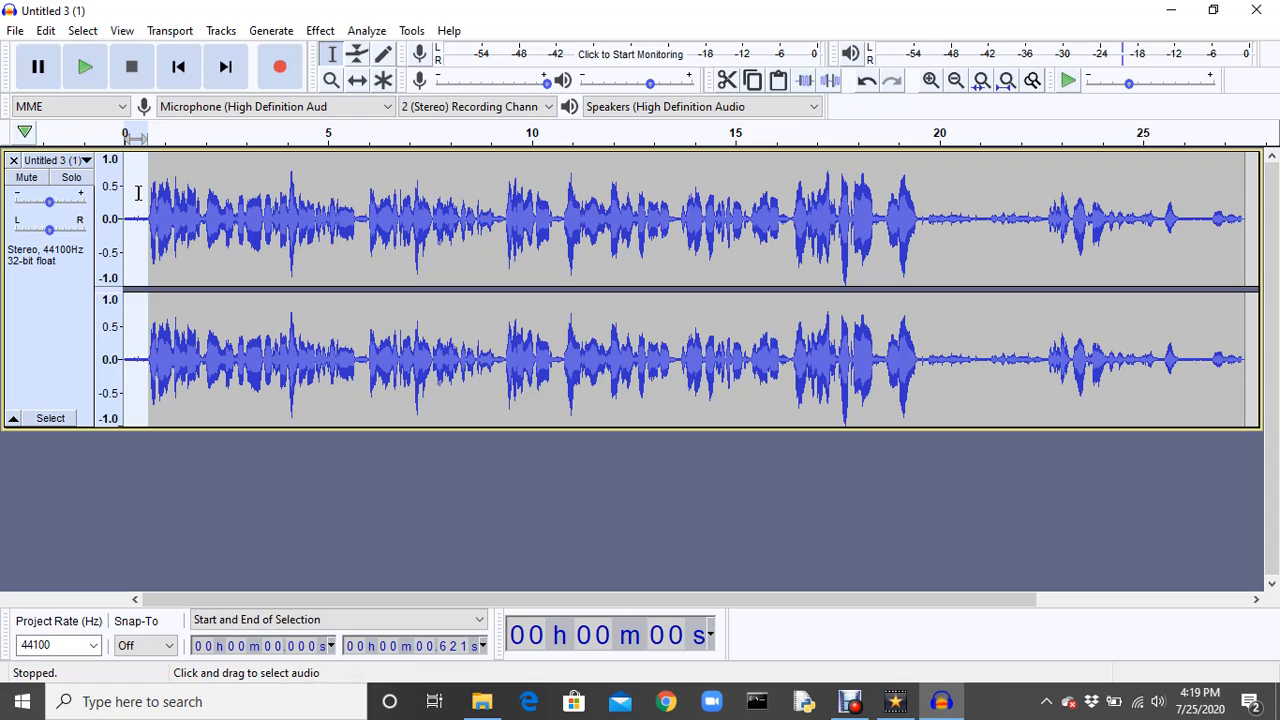
{"action": "left_click", "coordinate": [140, 194]}
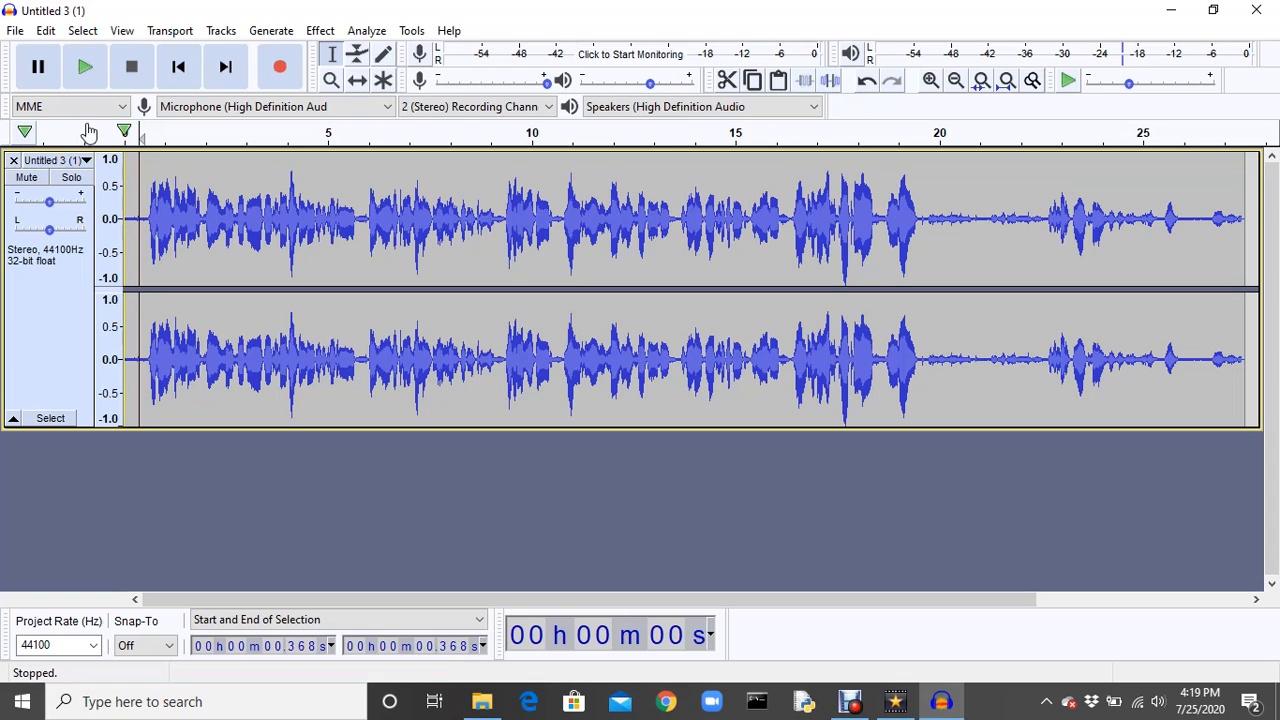
{"action": "left_click", "coordinate": [82, 67]}
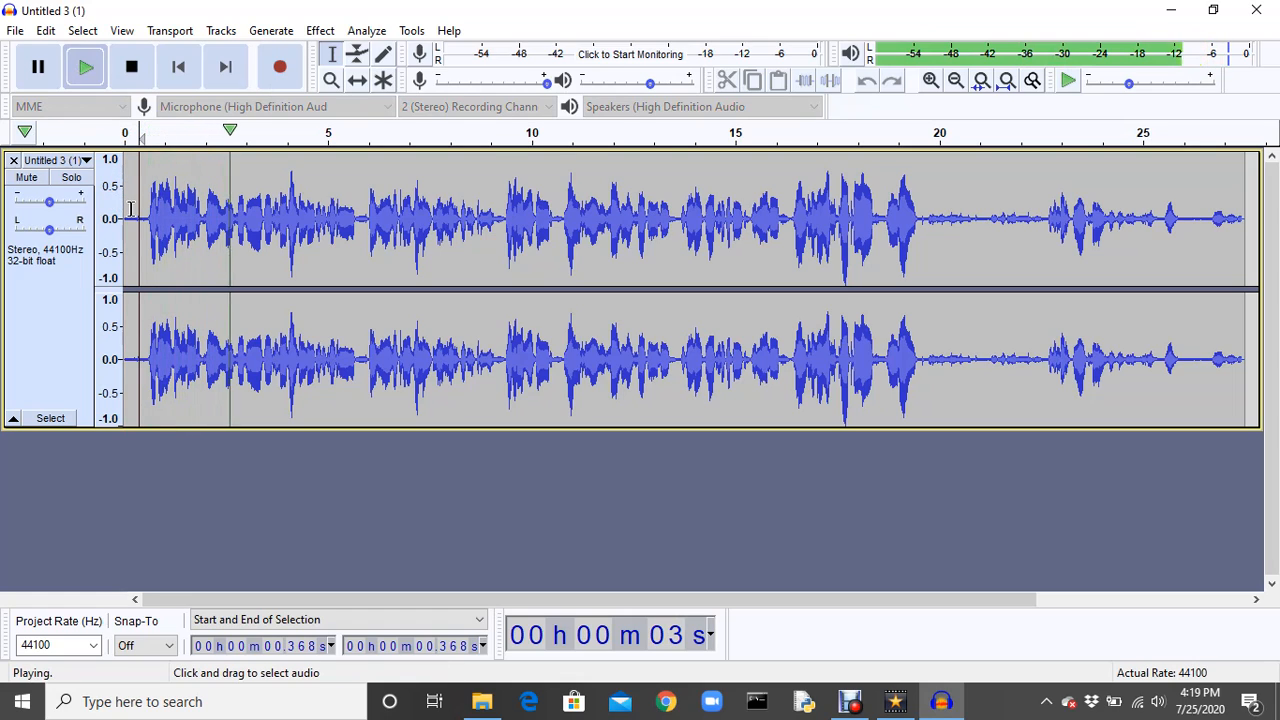
{"action": "left_click", "coordinate": [132, 205]}
{"action": "left_click", "coordinate": [87, 79]}
{"action": "left_click", "coordinate": [87, 79]}
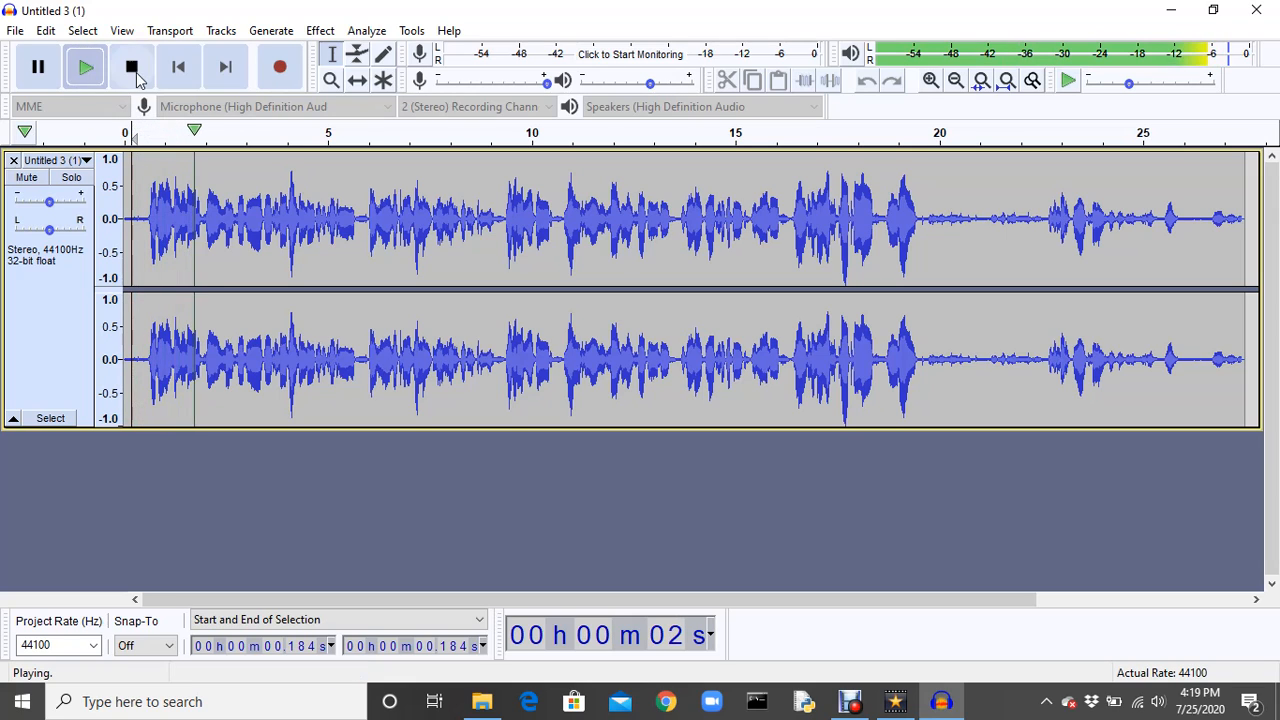
{"action": "left_click", "coordinate": [131, 66]}
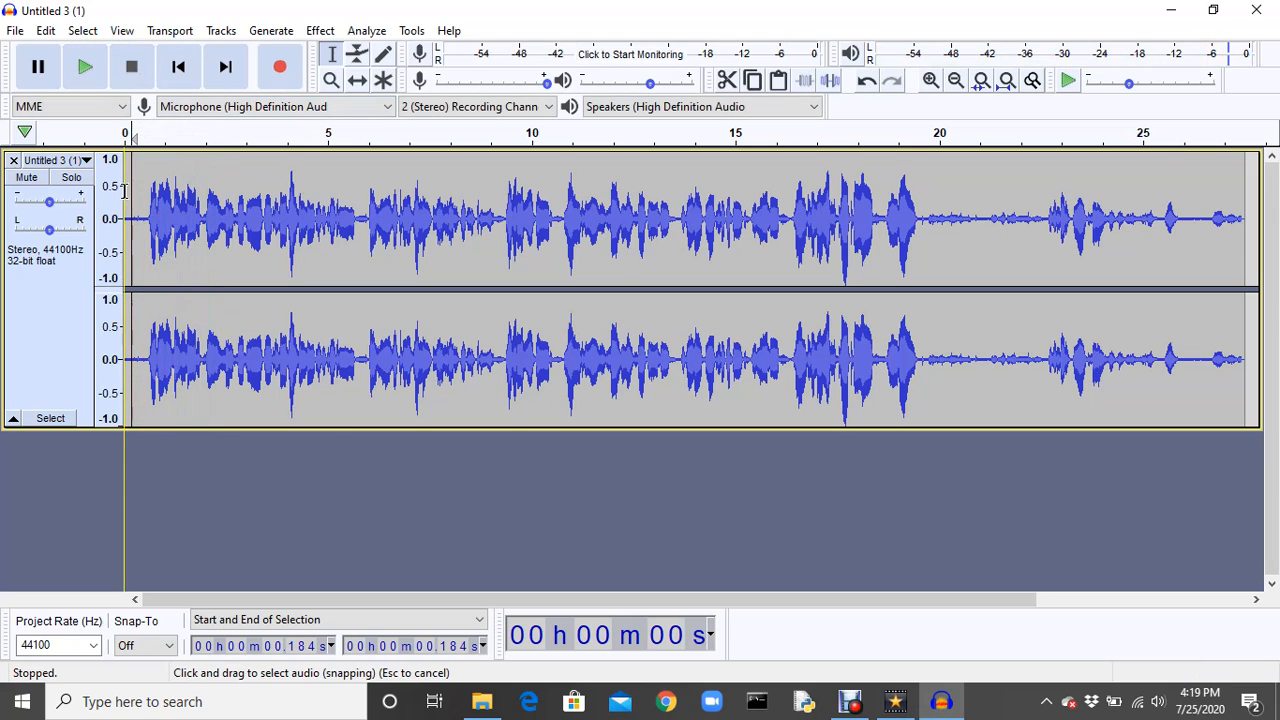
Select the noise-only lead-in from about 0.09 to 0.64 seconds and open the Noise Reduction effect.
{"action": "left_click_drag", "start_coordinate": [129, 210], "coordinate": [148, 215]}
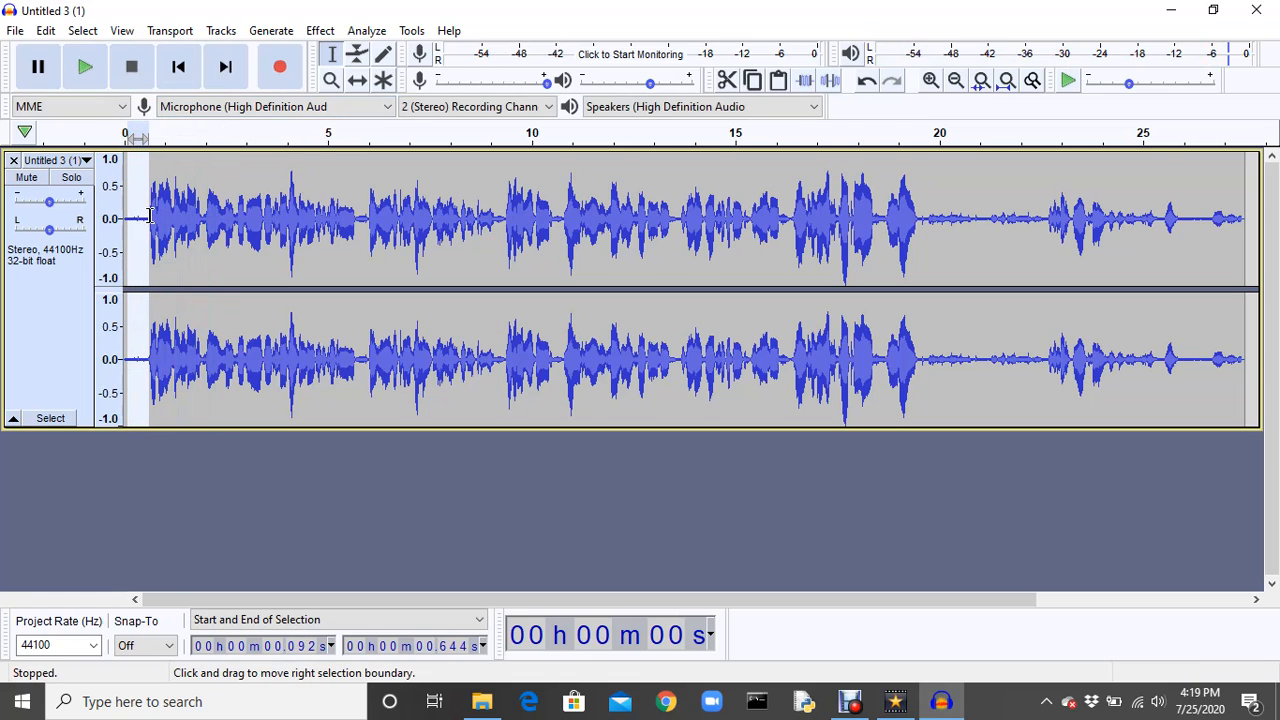
{"action": "left_click", "coordinate": [318, 31]}
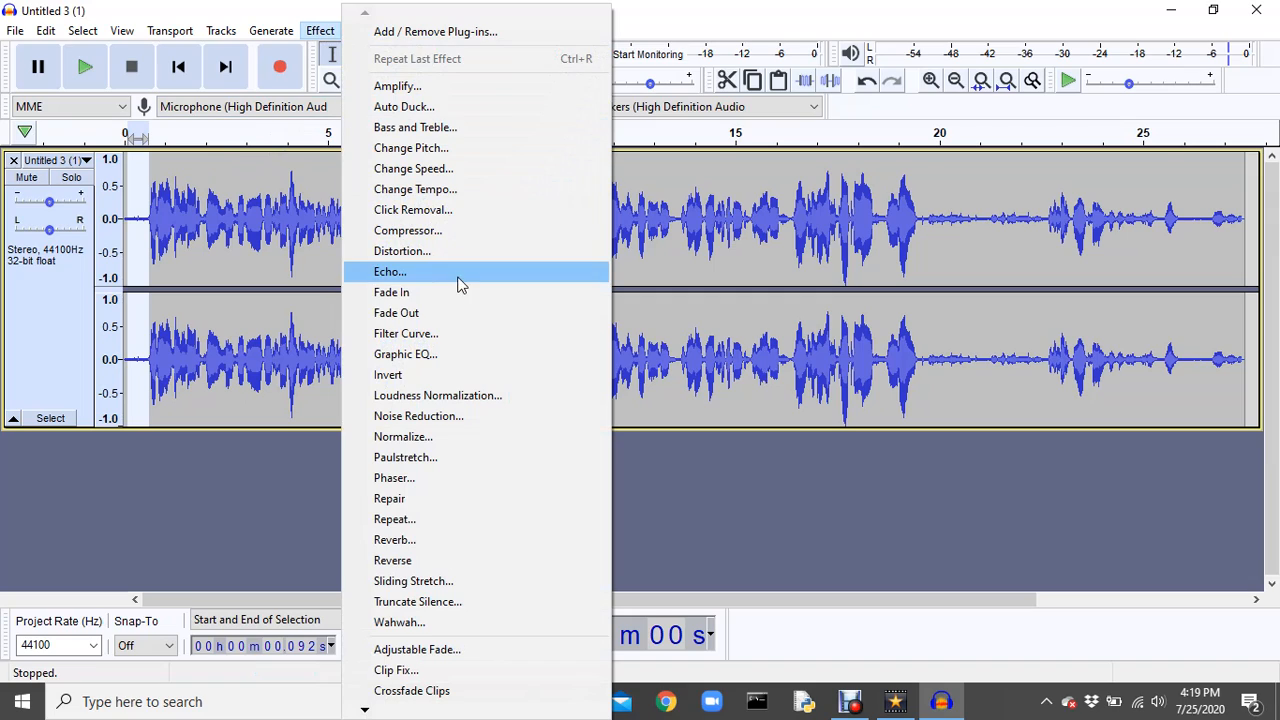
{"action": "left_click", "coordinate": [428, 418]}
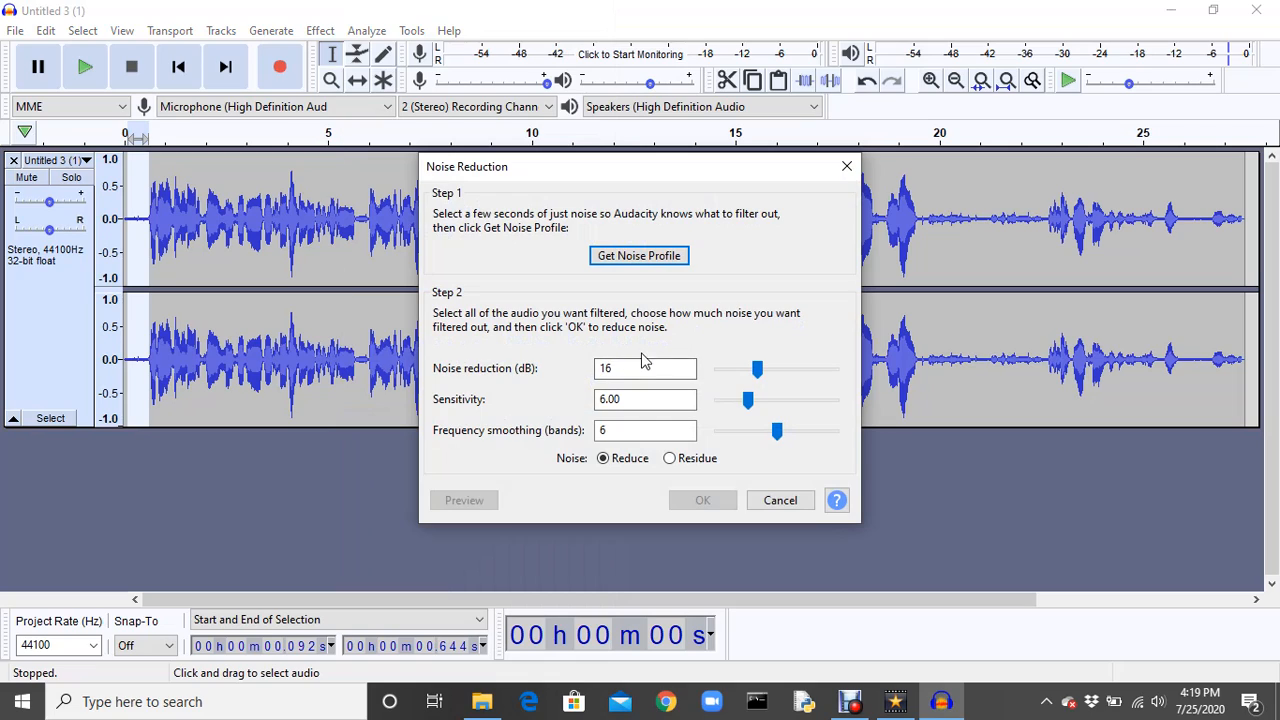
Try lower noise reduction amounts of 9 dB and 12 dB.
{"action": "left_click_drag", "start_coordinate": [750, 369], "coordinate": [738, 372]}
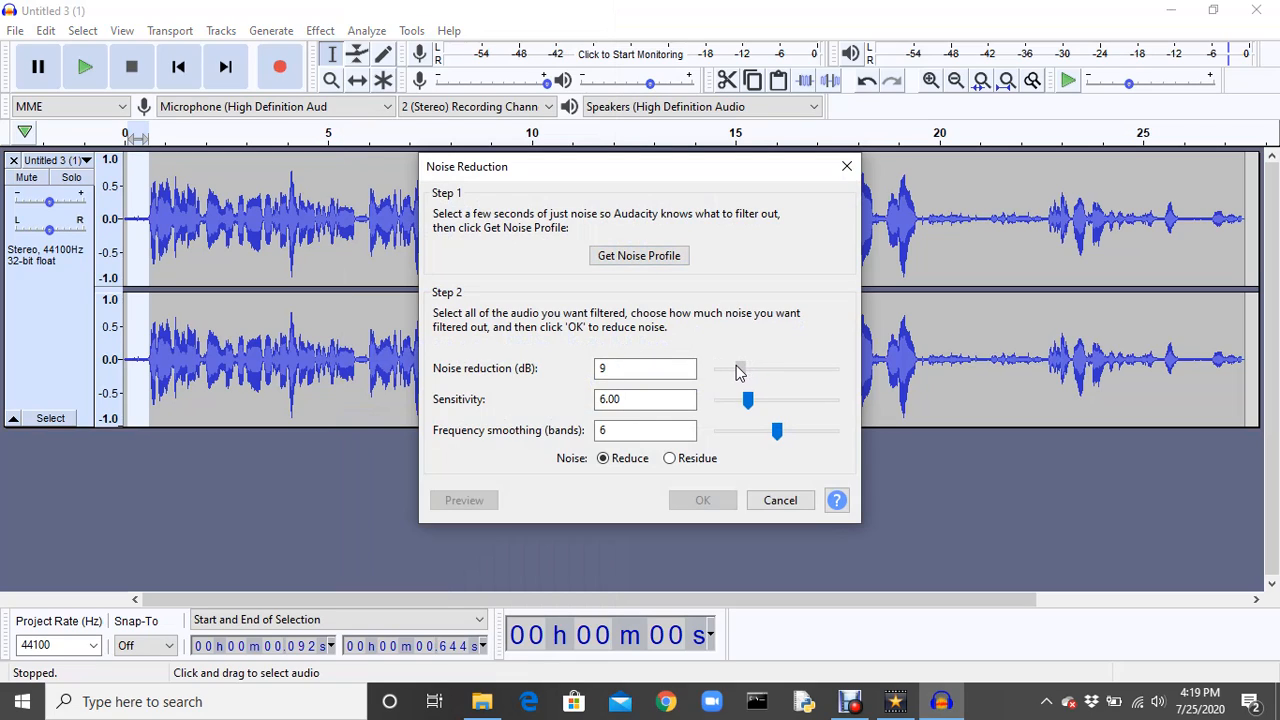
{"action": "left_click_drag", "start_coordinate": [738, 372], "coordinate": [740, 372]}
{"action": "left_click_drag", "start_coordinate": [745, 375], "coordinate": [747, 370]}
Set noise reduction to 16 dB and frequency smoothing to 6 bands, and capture the noise profile from the selected lead-in.
{"action": "double_click", "coordinate": [615, 431]}
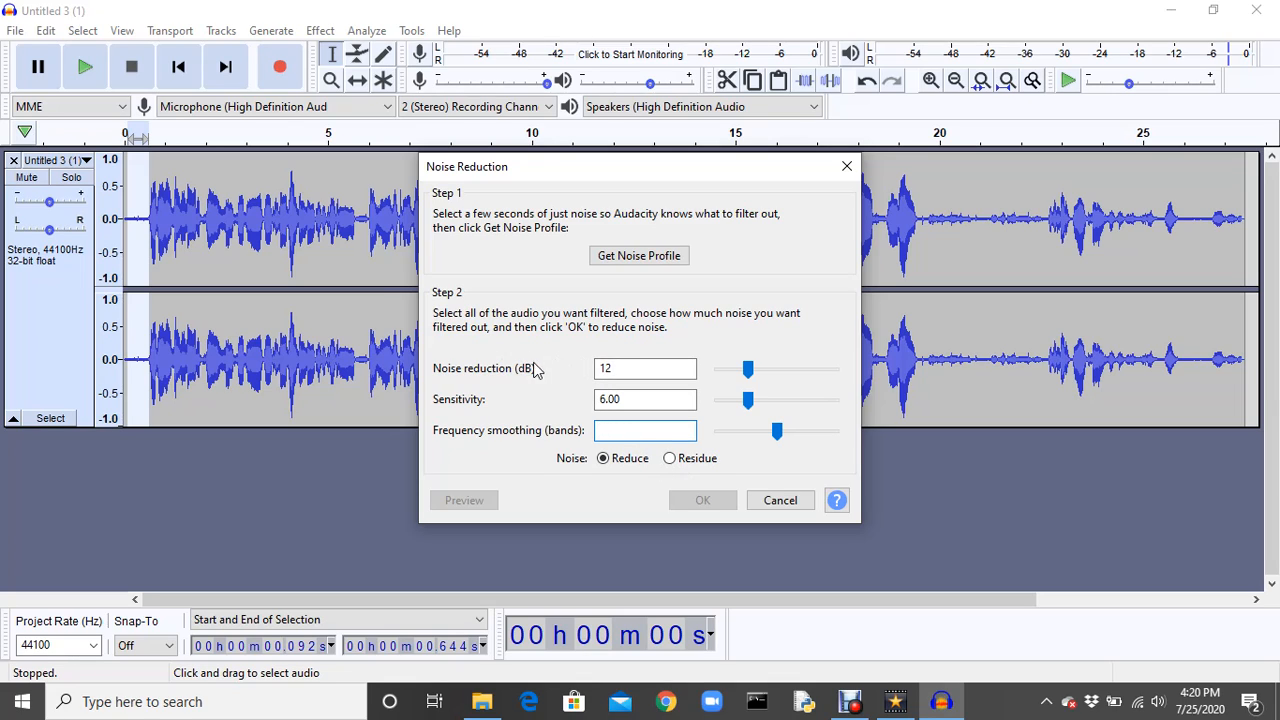
{"action": "left_click", "coordinate": [618, 370]}
{"action": "key", "text": "BackSpace"}
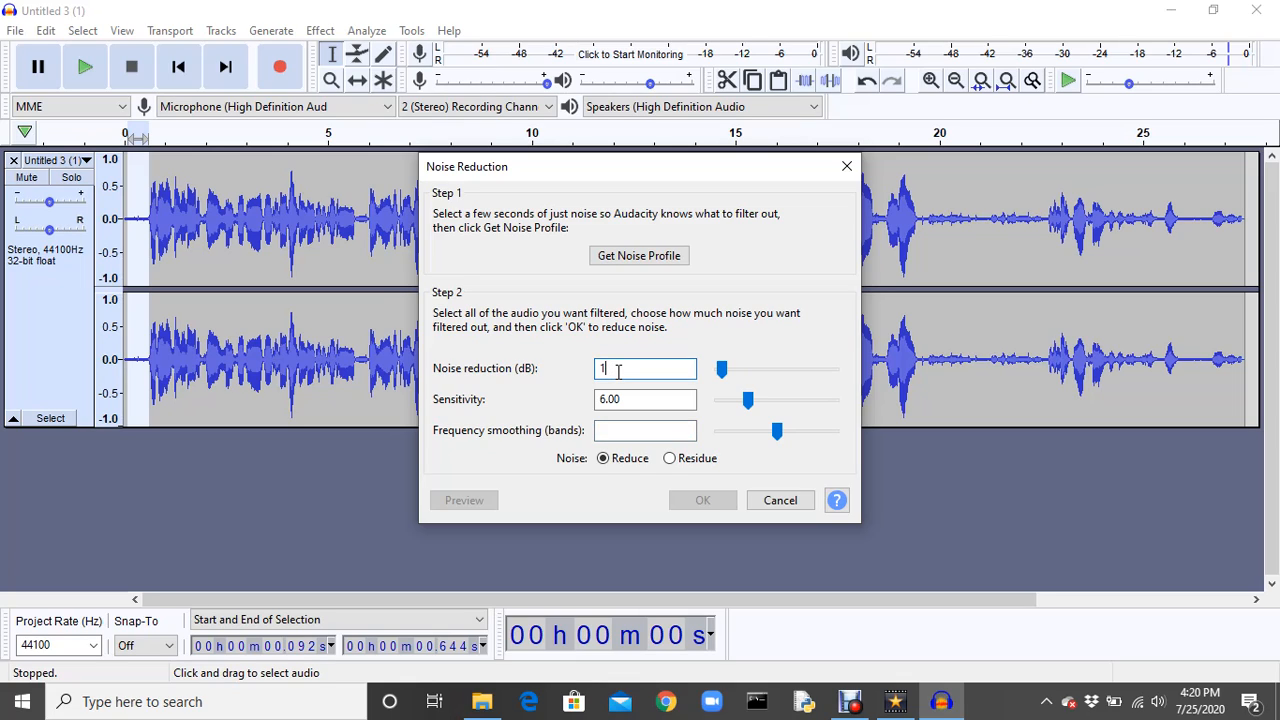
{"action": "type", "text": "6"}
{"action": "left_click", "coordinate": [620, 399]}
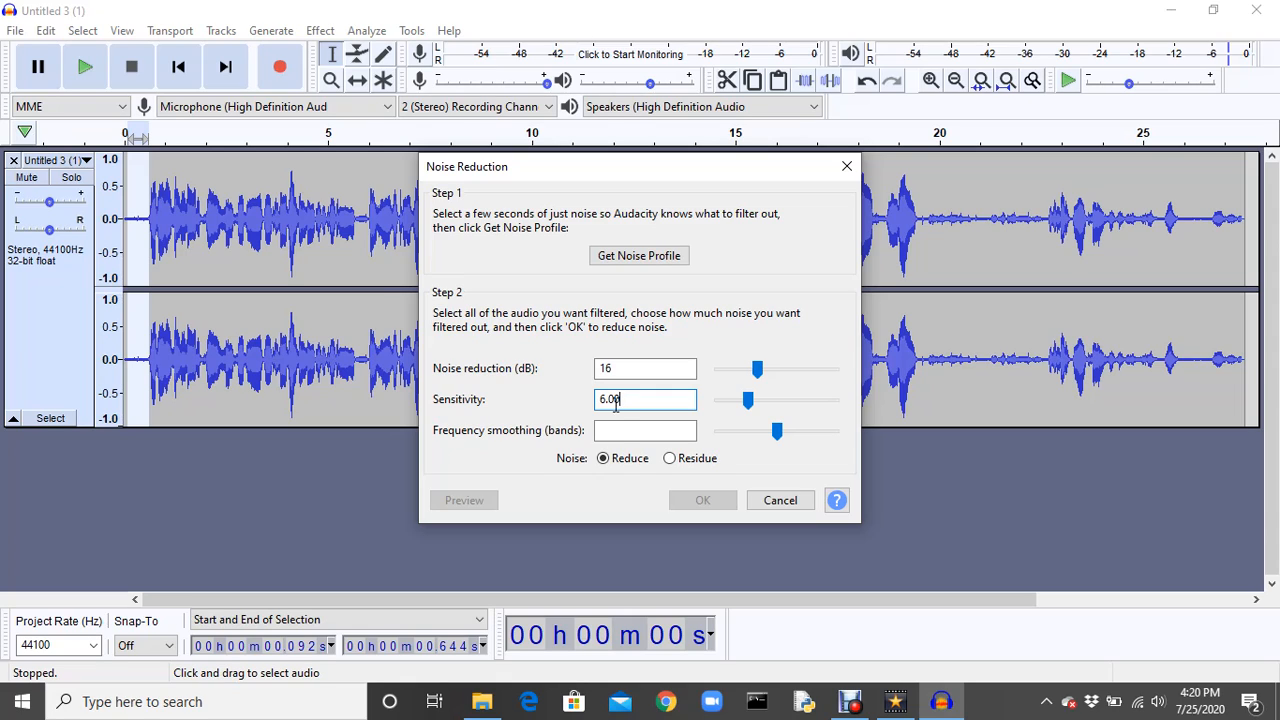
{"action": "left_click", "coordinate": [615, 430]}
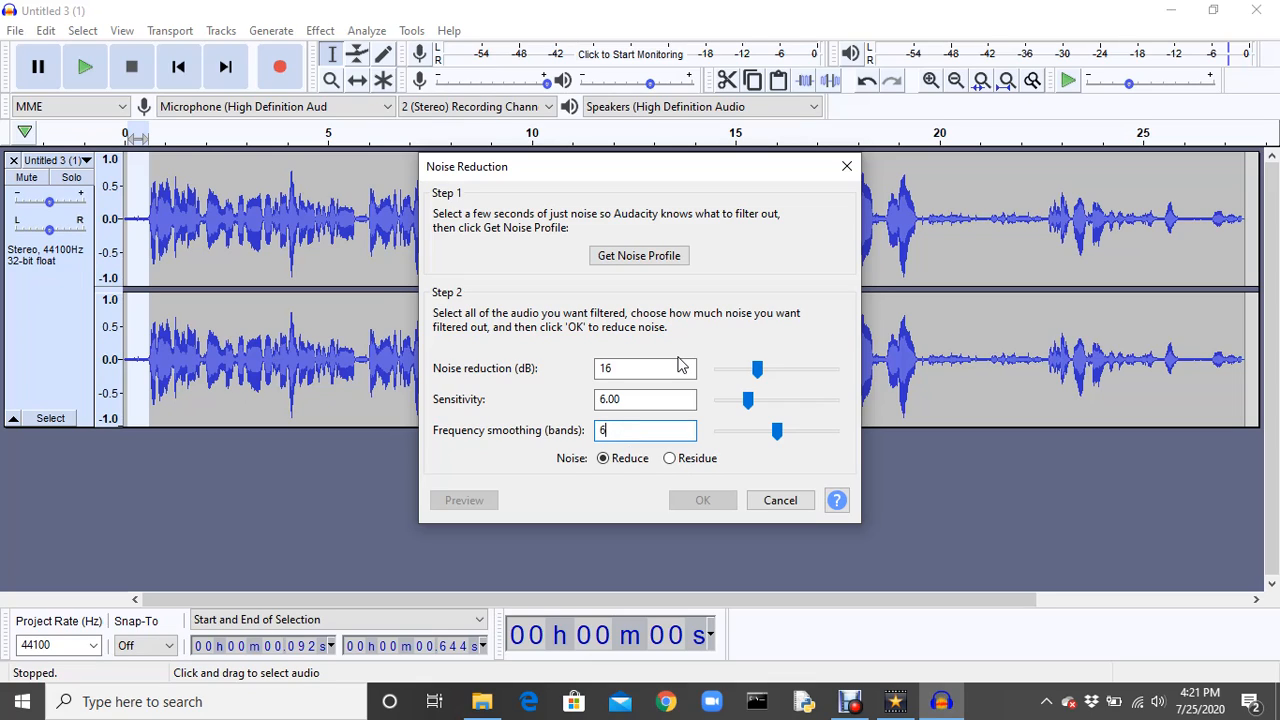
{"action": "left_click", "coordinate": [670, 258]}
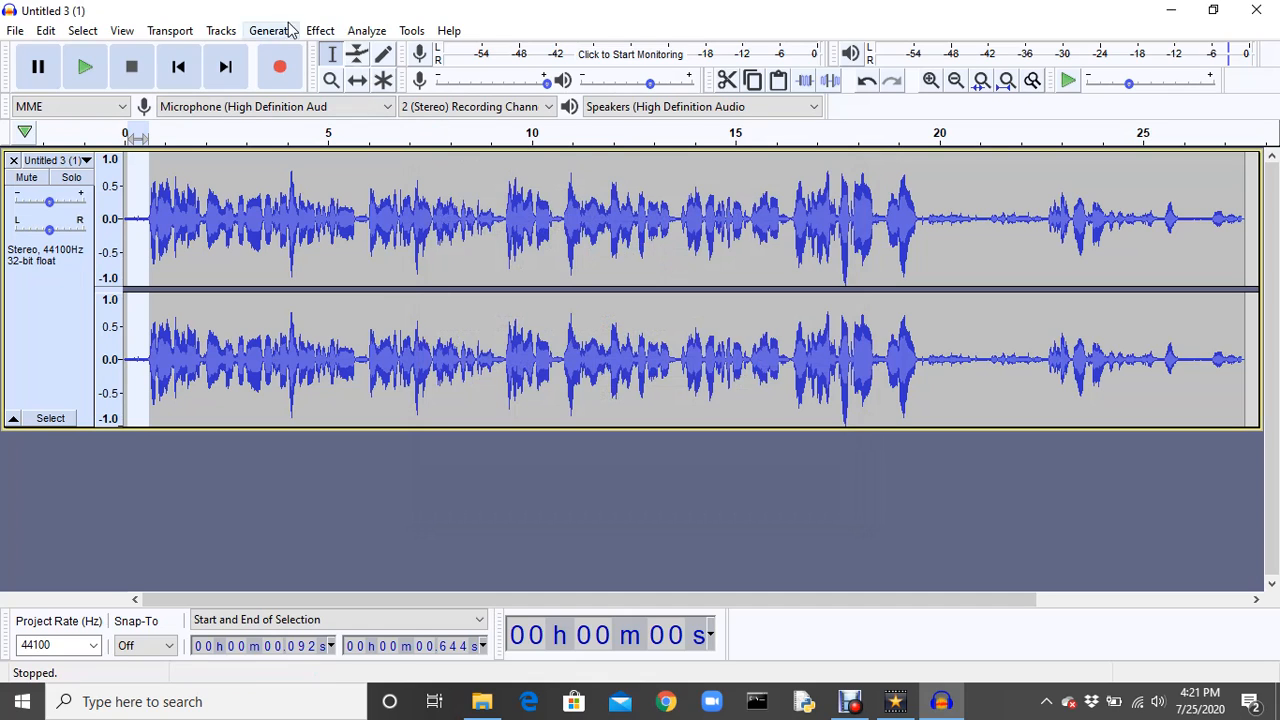
Apply Noise Reduction to the selected lead-in with 16 dB reduction, sensitivity 6.00 and 6 smoothing bands.
{"action": "left_click", "coordinate": [322, 31]}
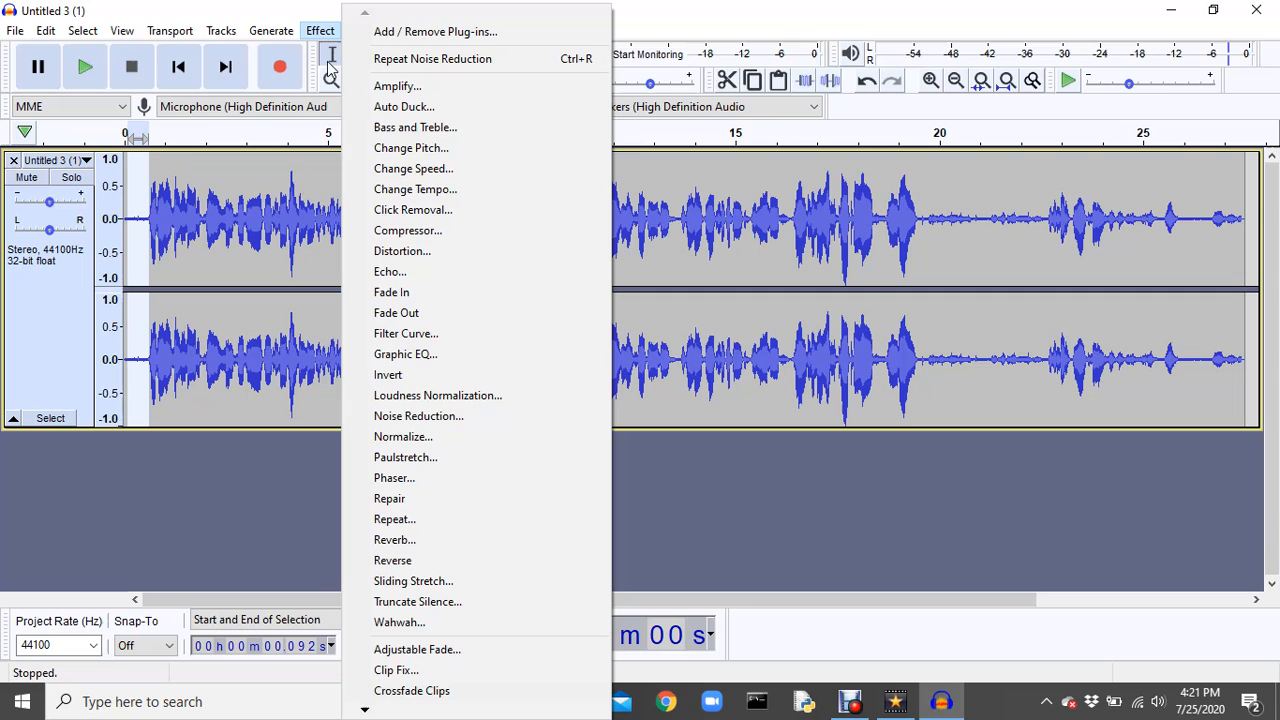
{"action": "left_click", "coordinate": [447, 424]}
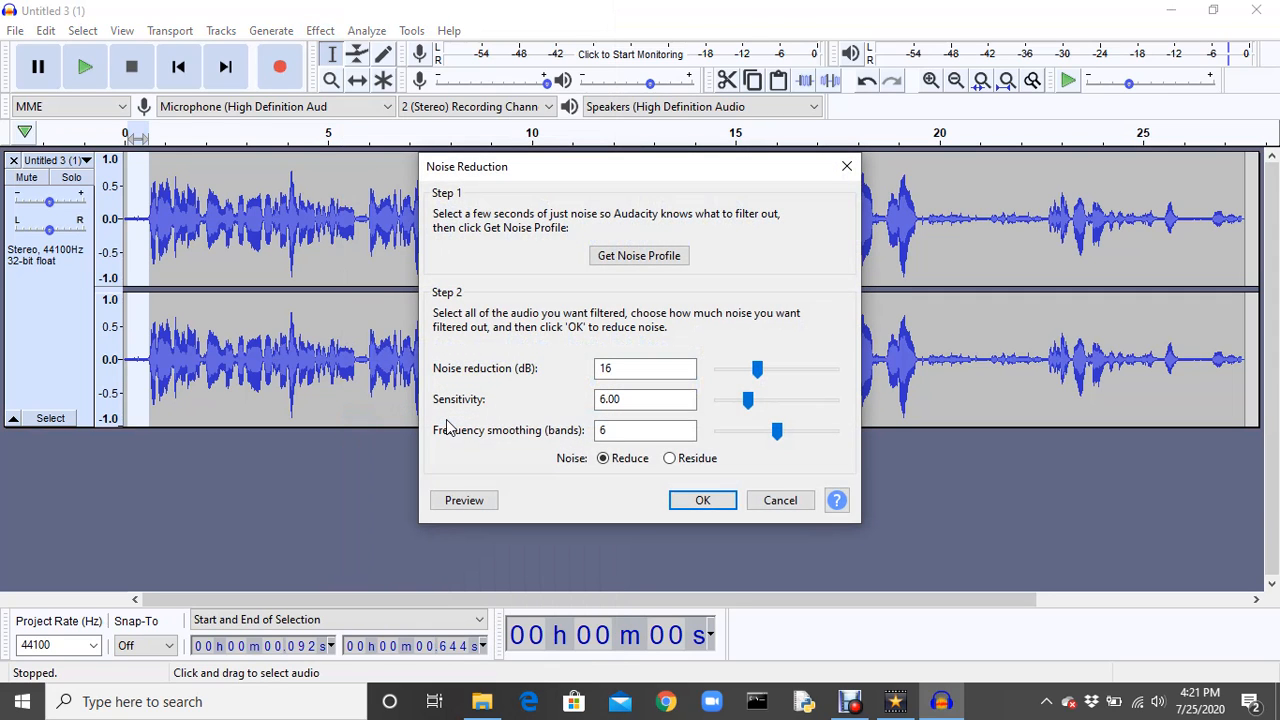
{"action": "left_click", "coordinate": [703, 500]}
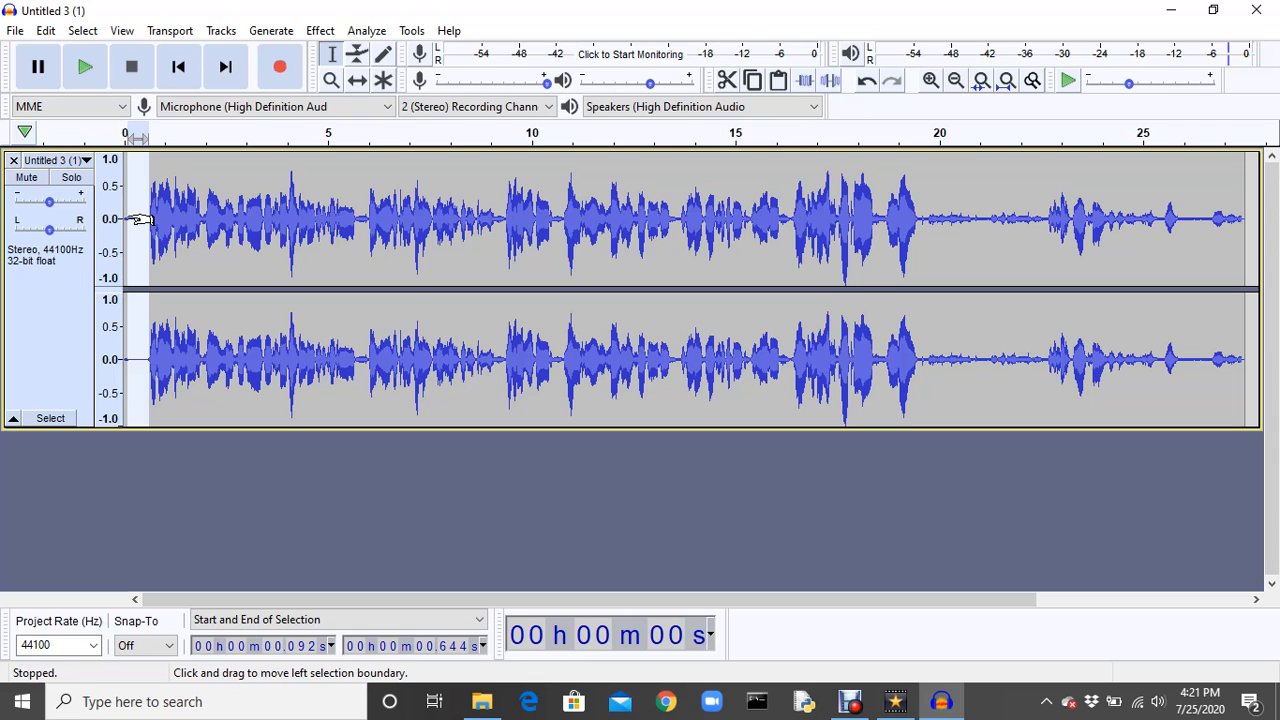
Play the selected lead-in several times to check how much noise remains.
{"action": "key", "text": "space"}
{"action": "key", "text": "space"}
{"action": "key", "text": "space"}
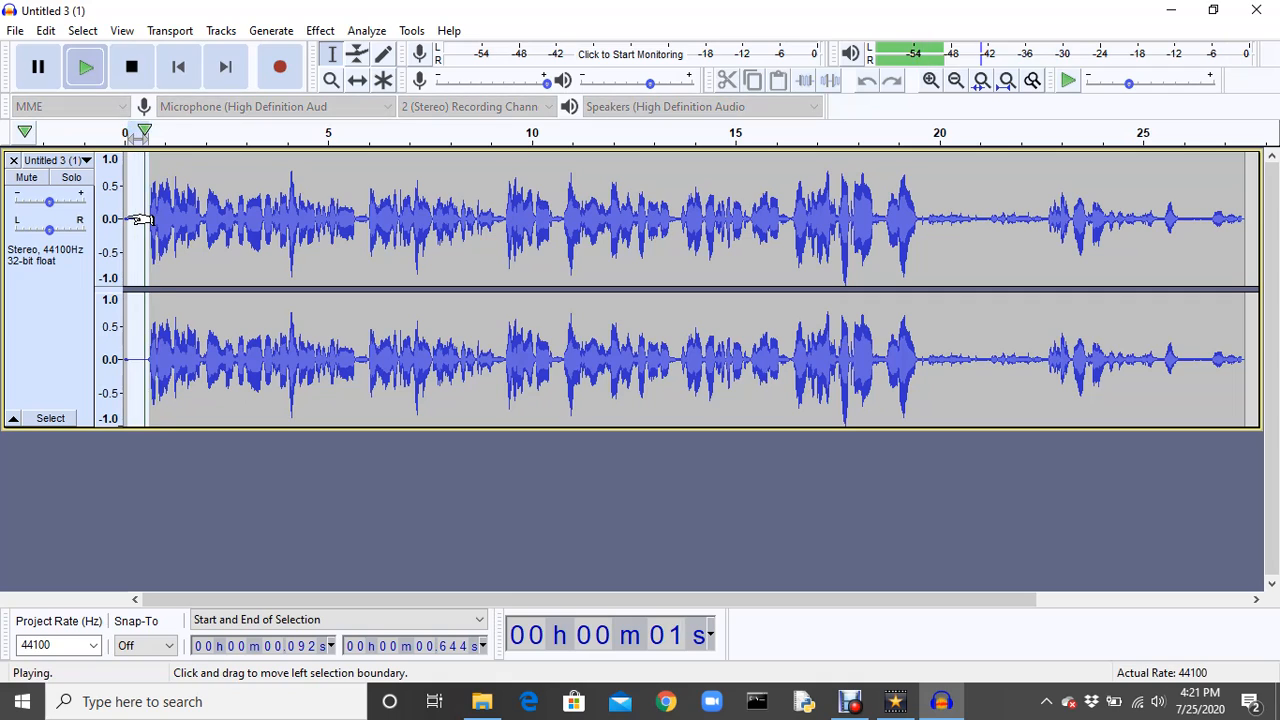
{"action": "key", "text": "space"}
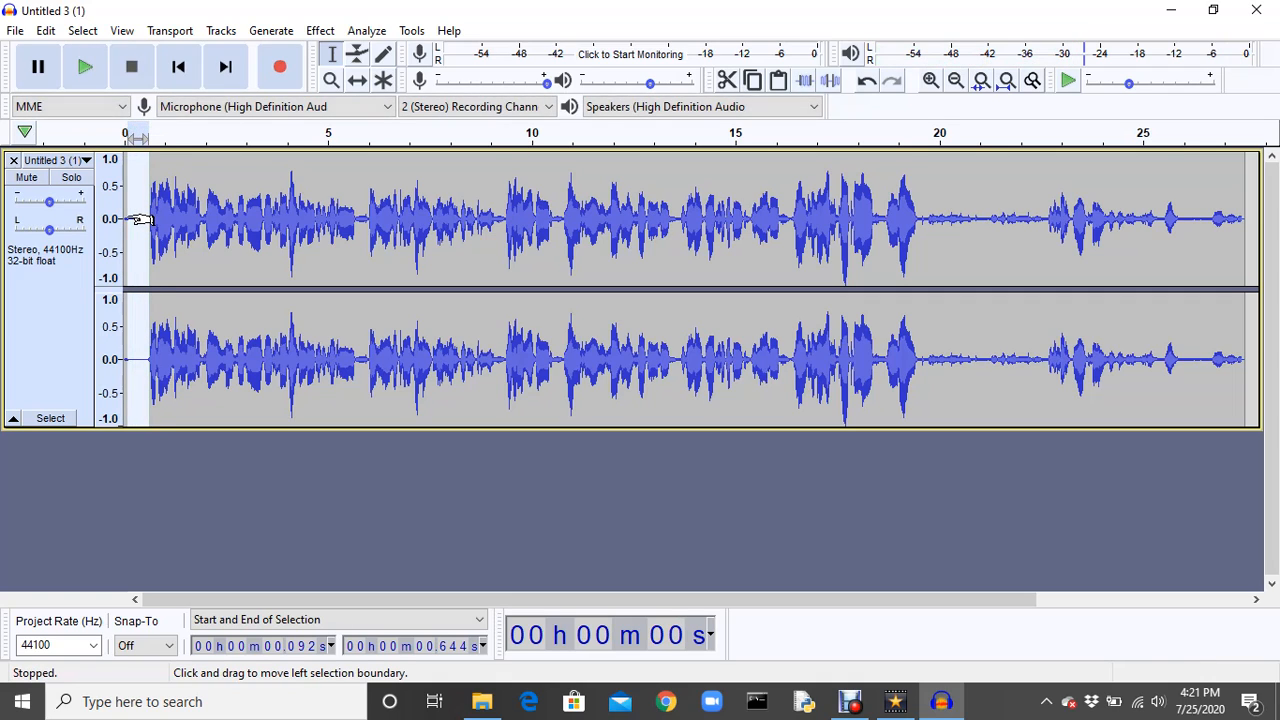
{"action": "key", "text": "space"}
{"action": "key", "text": "space"}
{"action": "key", "text": "space"}
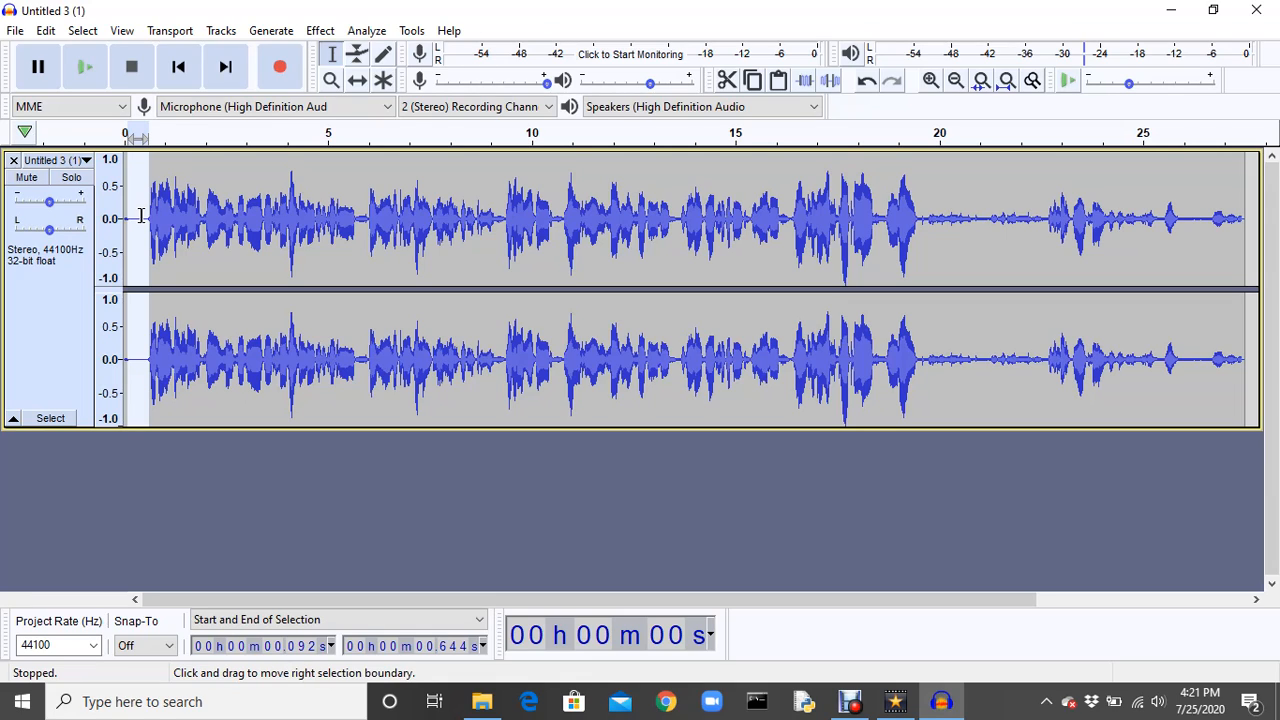
Select the entire track and repeat the last Noise Reduction on it.
{"action": "key", "text": "ctrl+a"}
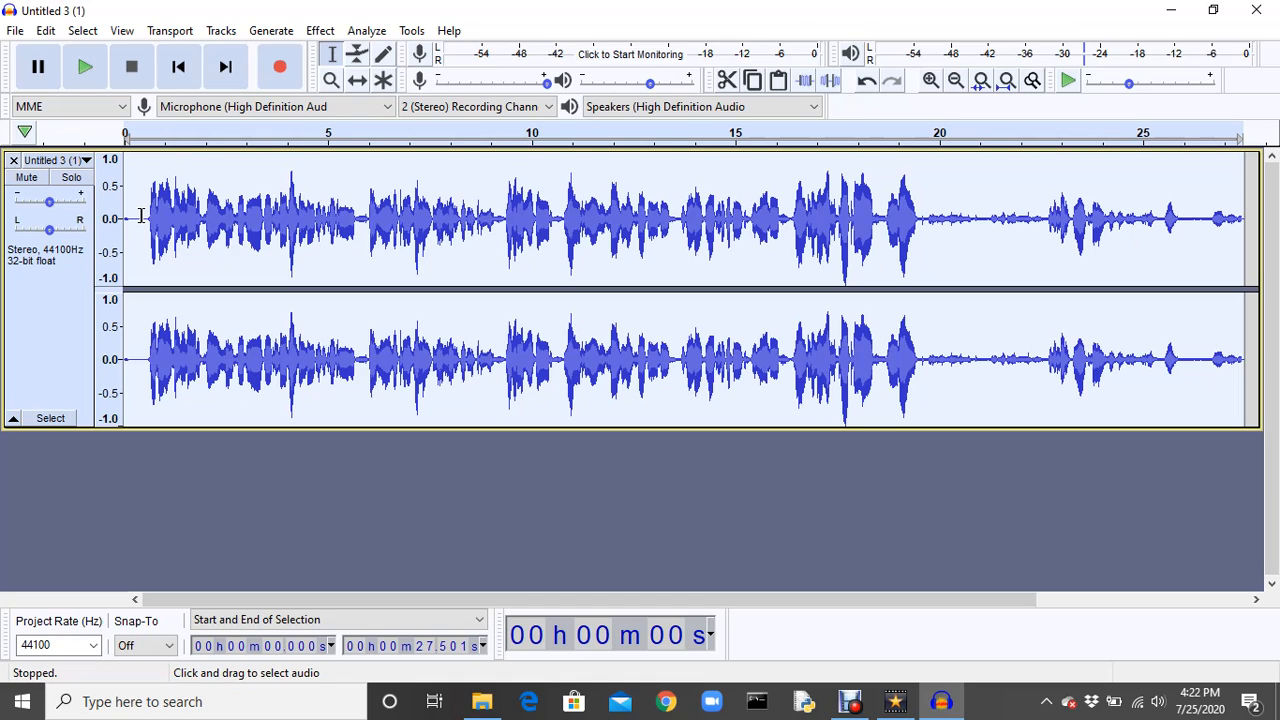
{"action": "left_click", "coordinate": [320, 33]}
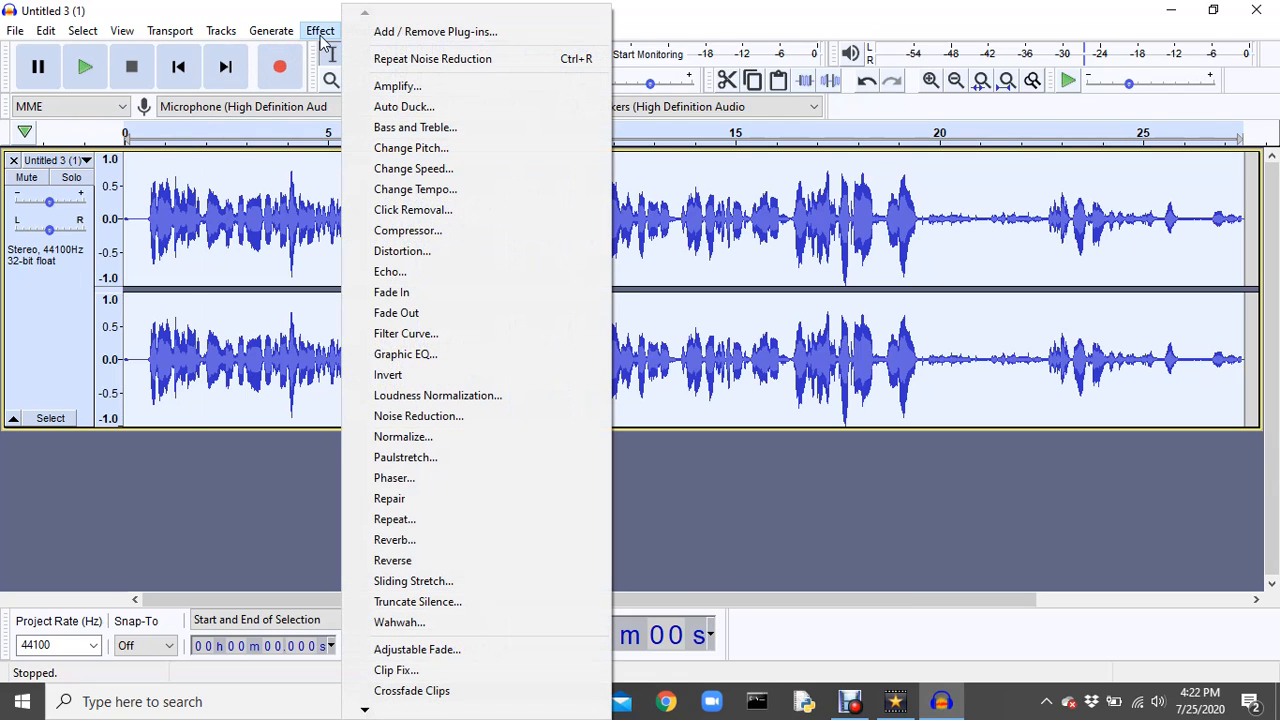
{"action": "left_click", "coordinate": [432, 60]}
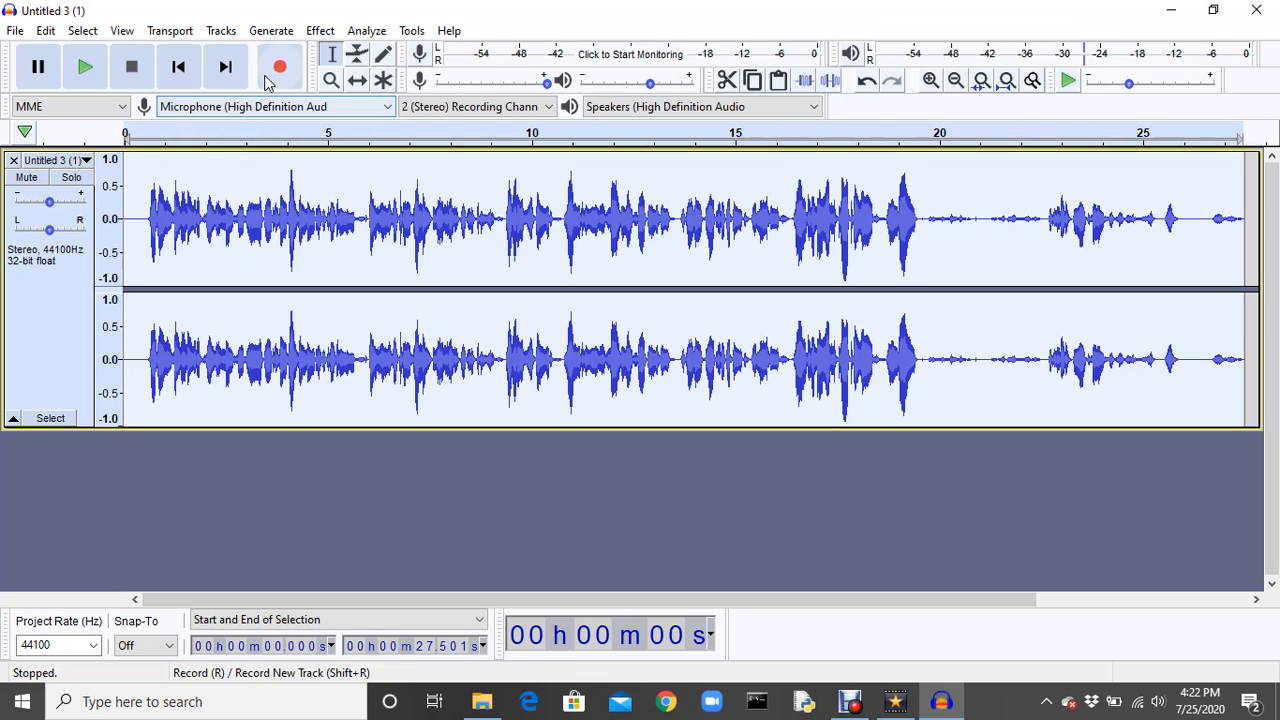
Listen to the start of the processed track and to its quiet section from about 19.52 seconds.
{"action": "left_click", "coordinate": [87, 70]}
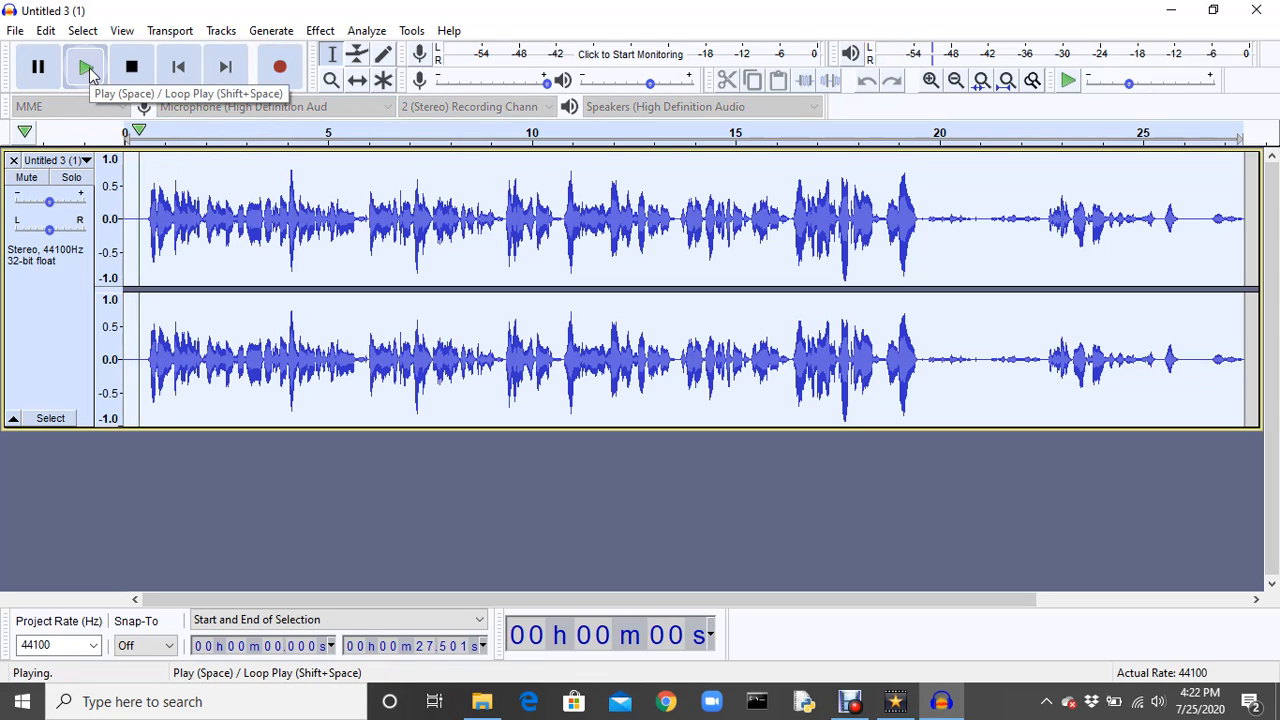
{"action": "left_click", "coordinate": [87, 70]}
{"action": "left_click", "coordinate": [87, 70]}
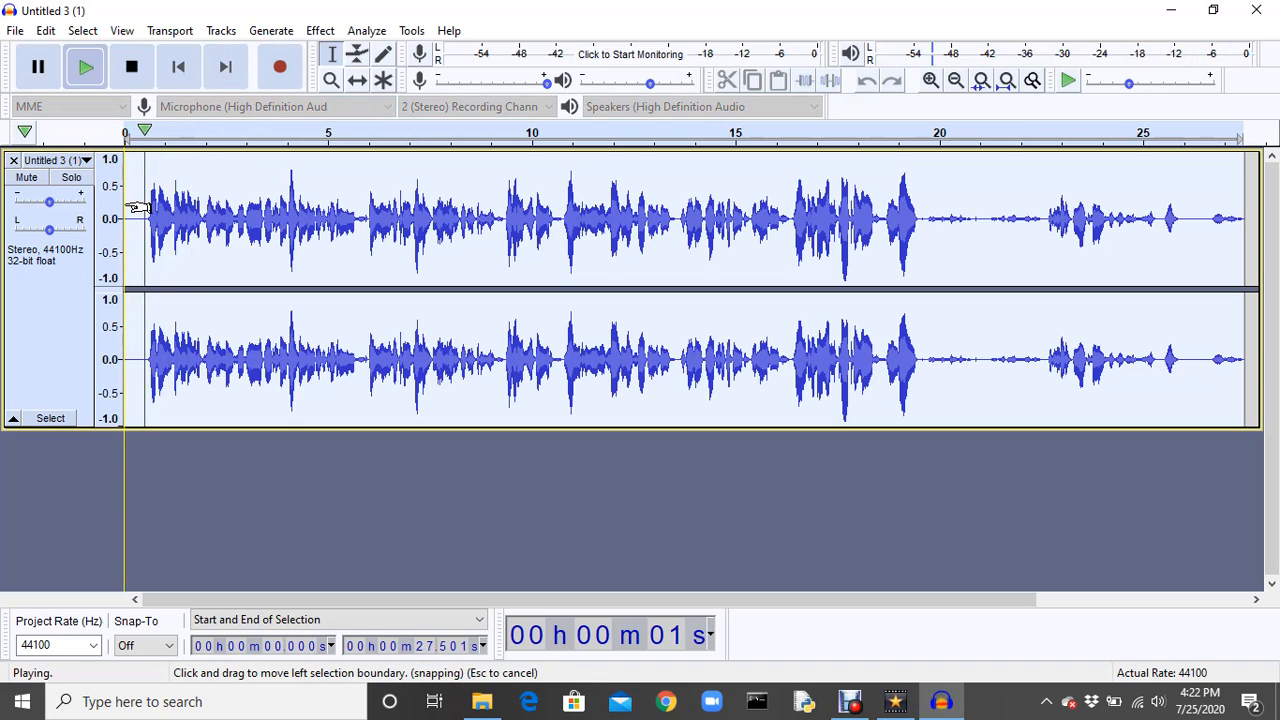
{"action": "key", "text": "space"}
{"action": "key", "text": "space"}
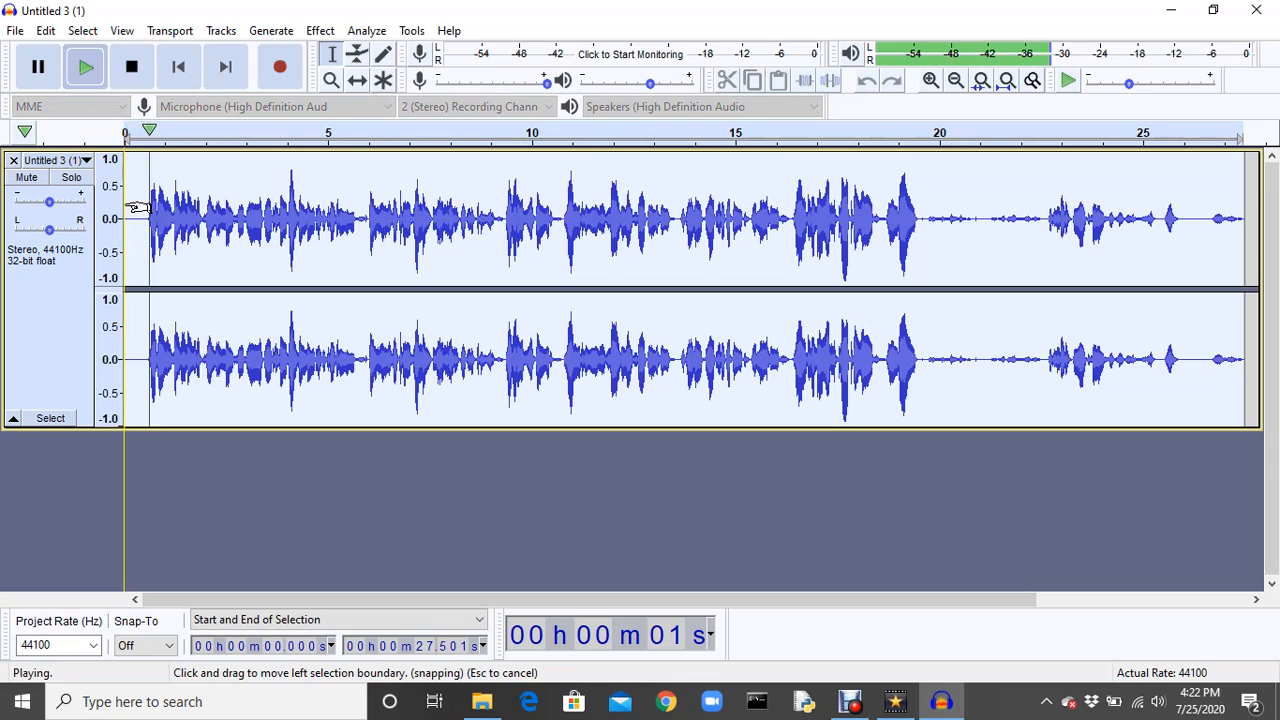
{"action": "key", "text": "space"}
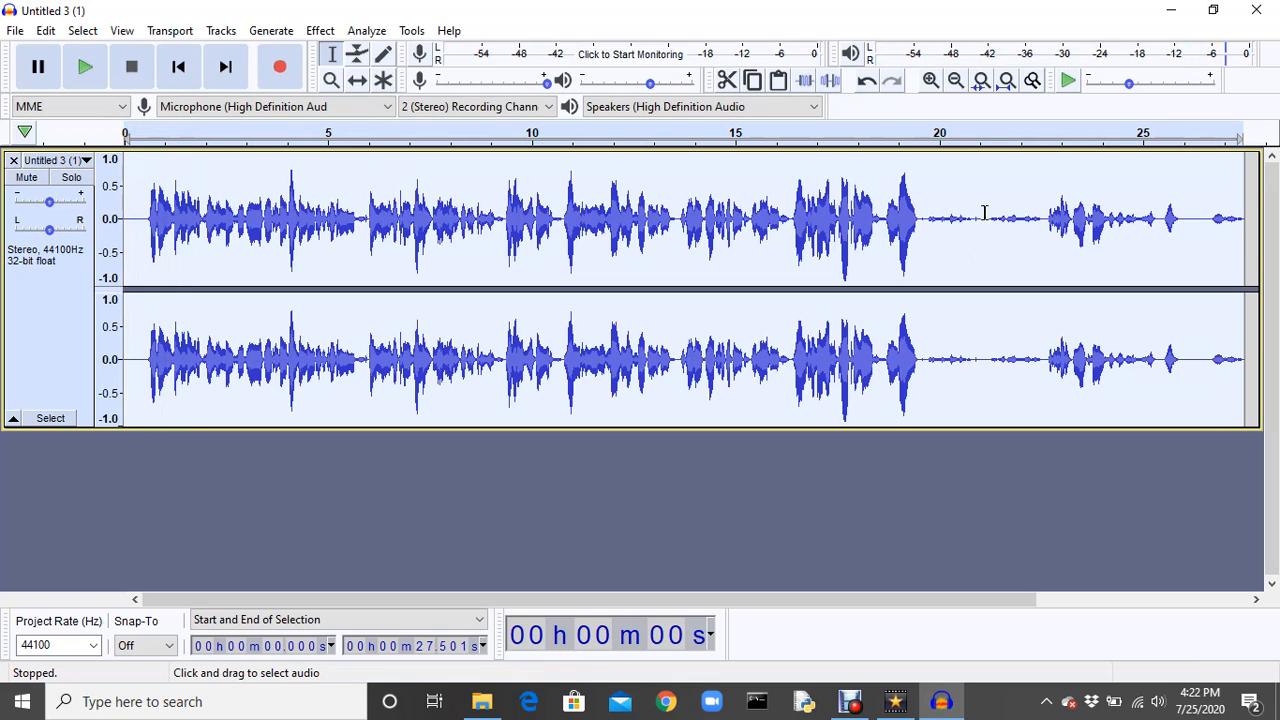
{"action": "left_click", "coordinate": [918, 219]}
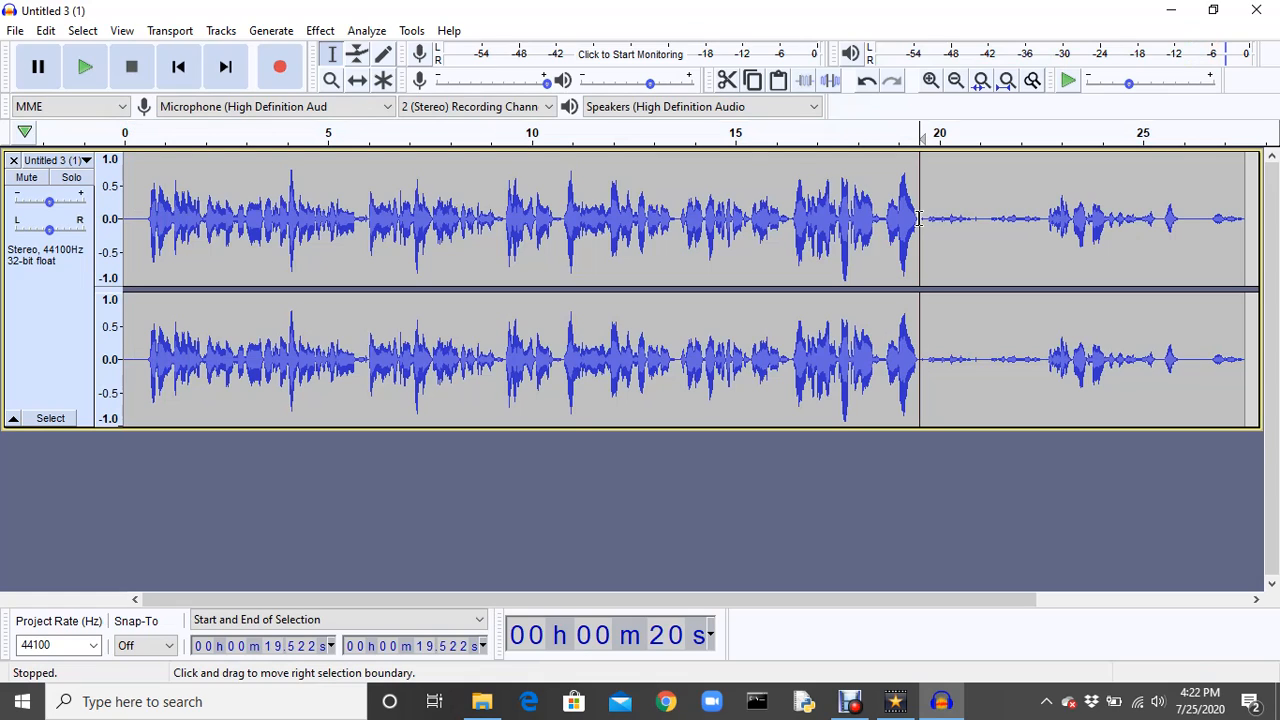
{"action": "key", "text": "space"}
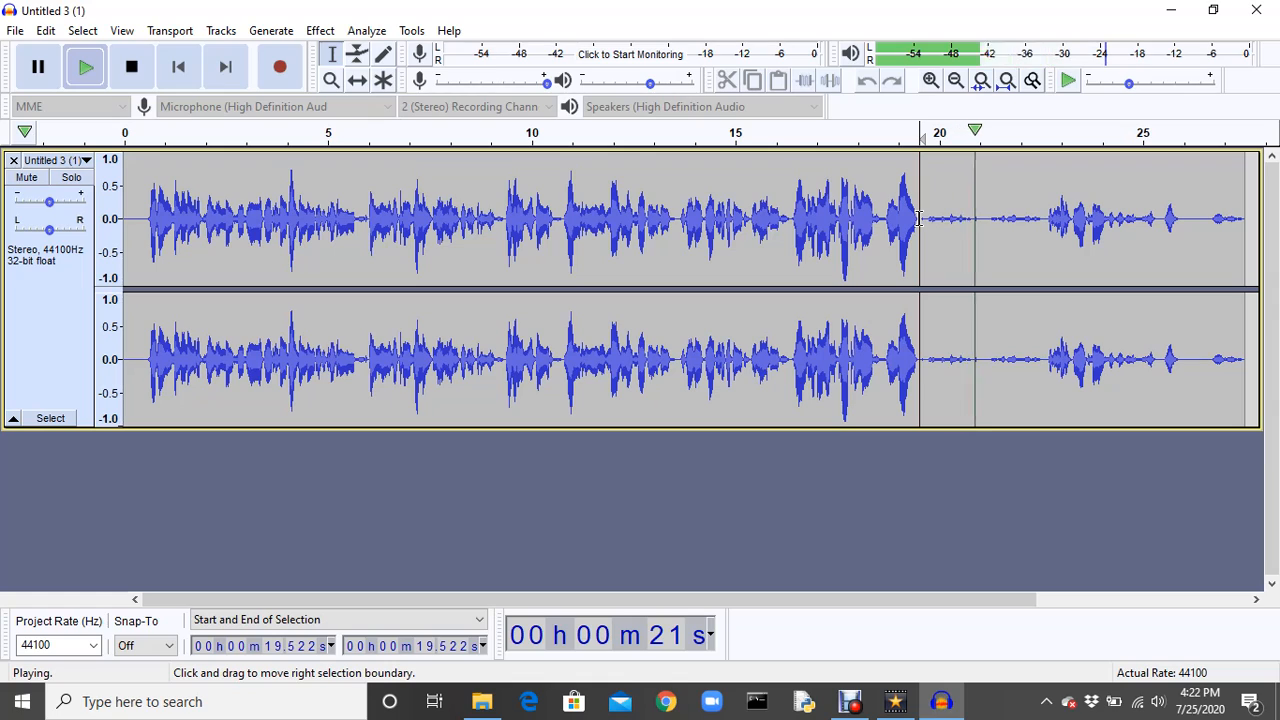
{"action": "key", "text": "space"}
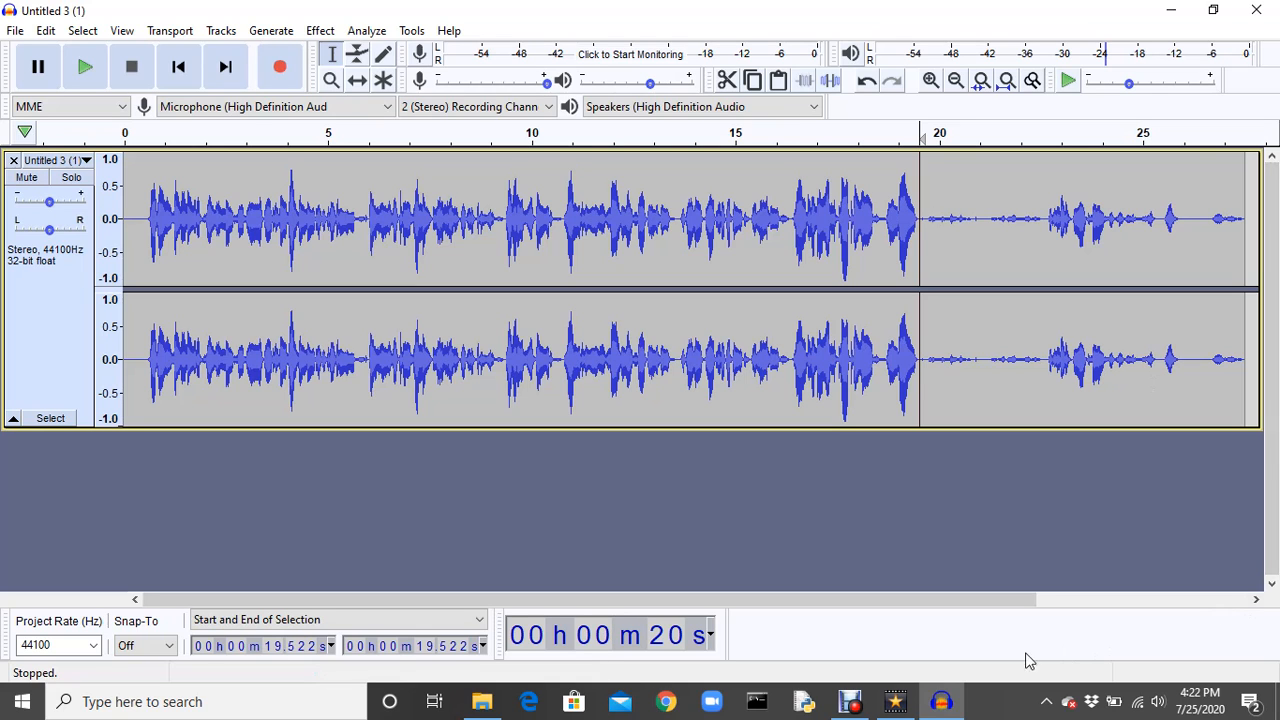
Switch to VideoPad and delete the original sound clip from Audio Track 1, leaving no gap-closing ripple.
{"action": "left_click", "coordinate": [895, 701]}
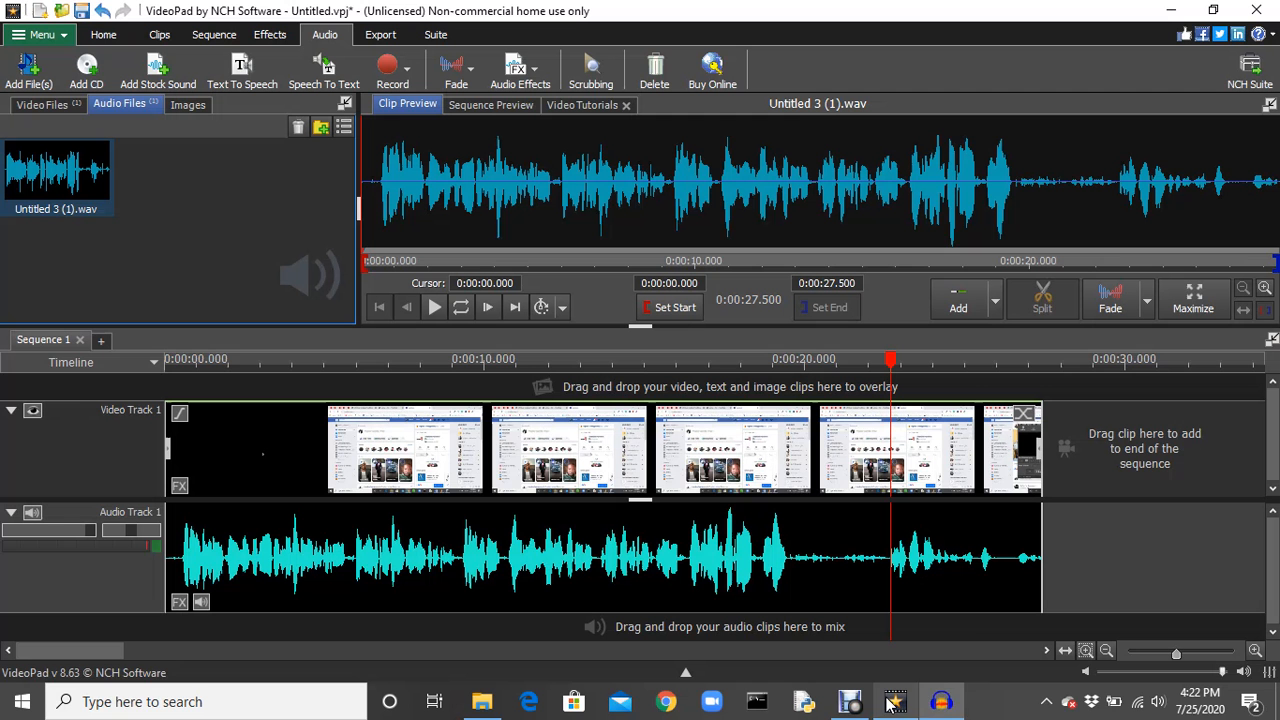
{"action": "right_click", "coordinate": [436, 561]}
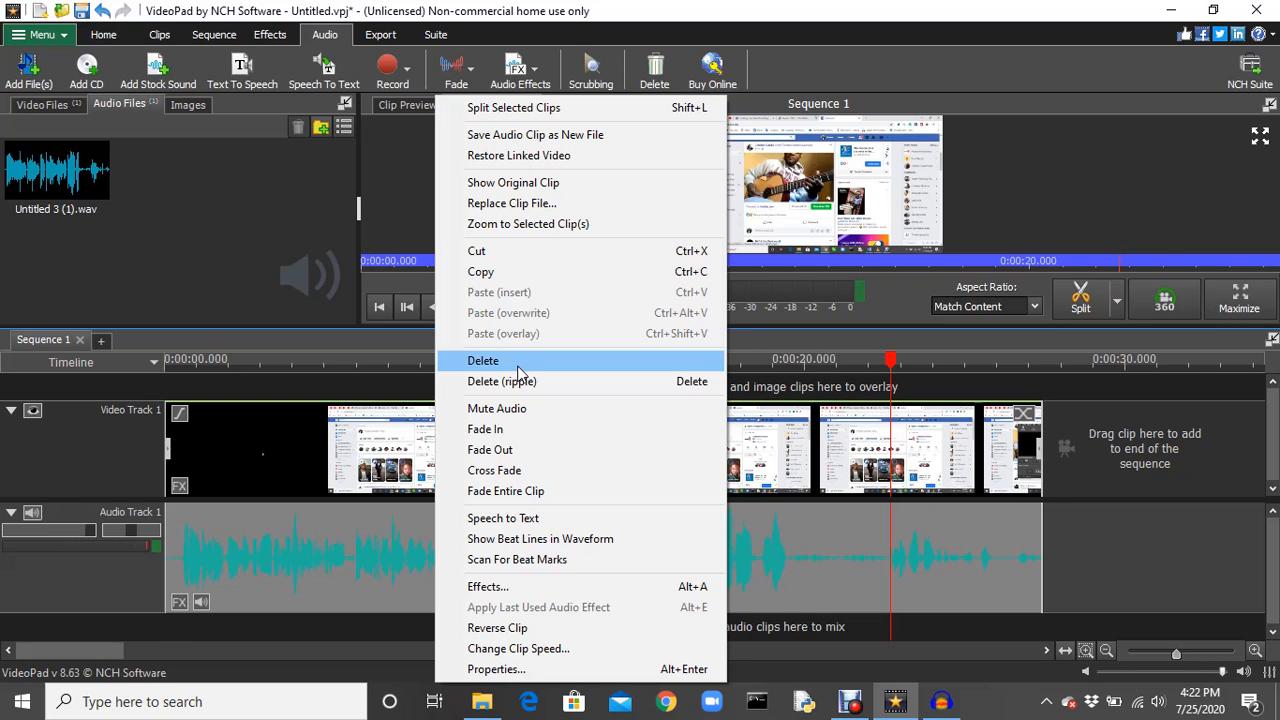
{"action": "left_click", "coordinate": [483, 361]}
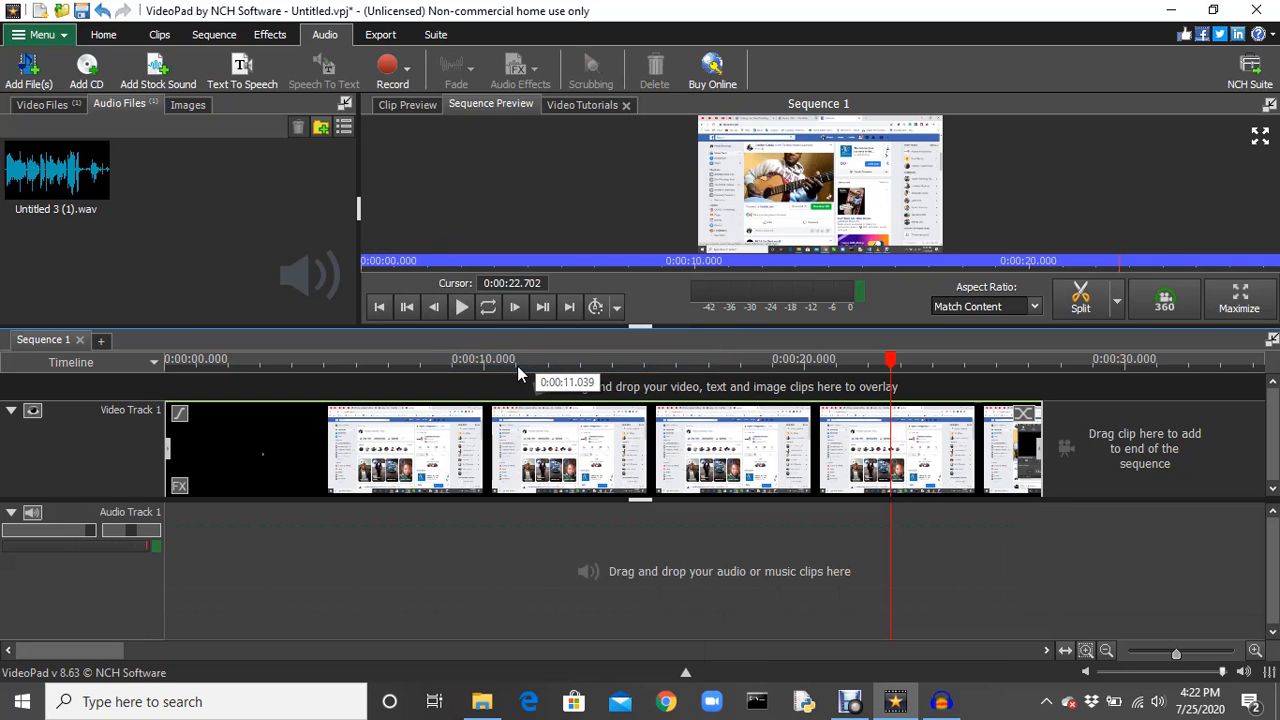
Switch to Audacity and export the cleaned track as a WAV file named wave1 in Downloads, leaving the metadata tags empty.
{"action": "left_click", "coordinate": [940, 702]}
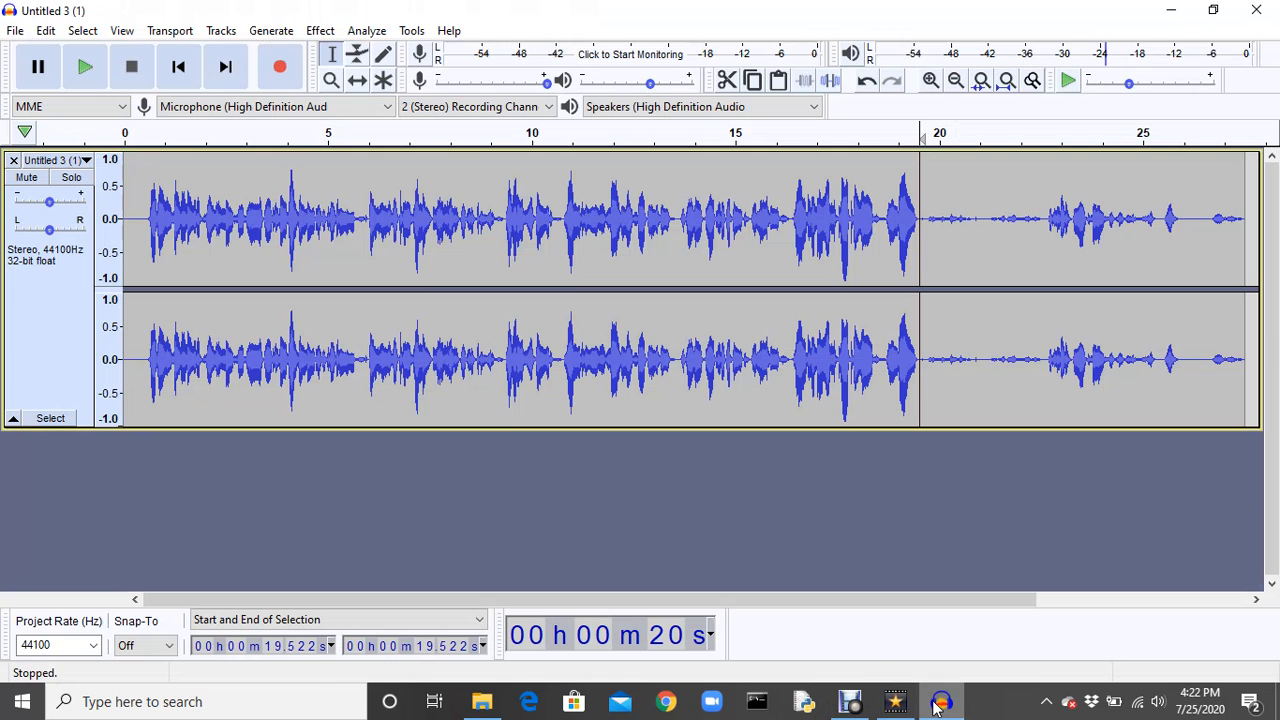
{"action": "left_click", "coordinate": [15, 31]}
{"action": "mouse_move", "coordinate": [86, 184]}
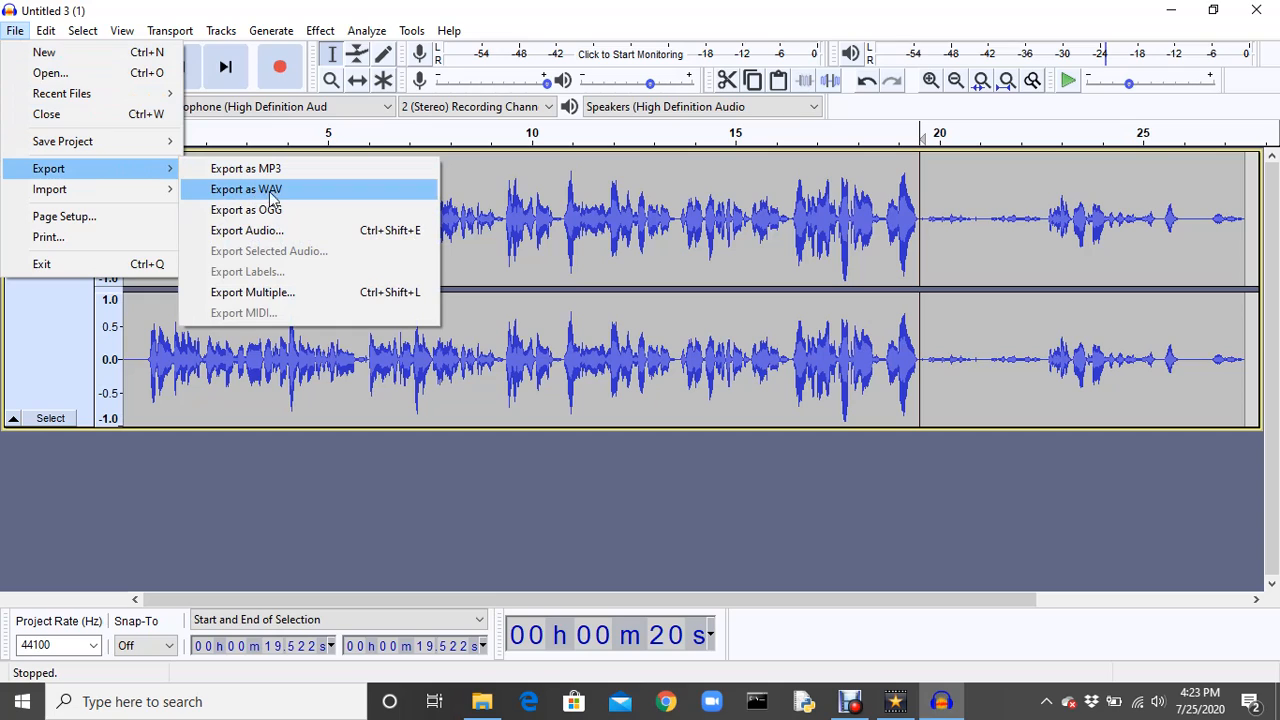
{"action": "left_click", "coordinate": [285, 190]}
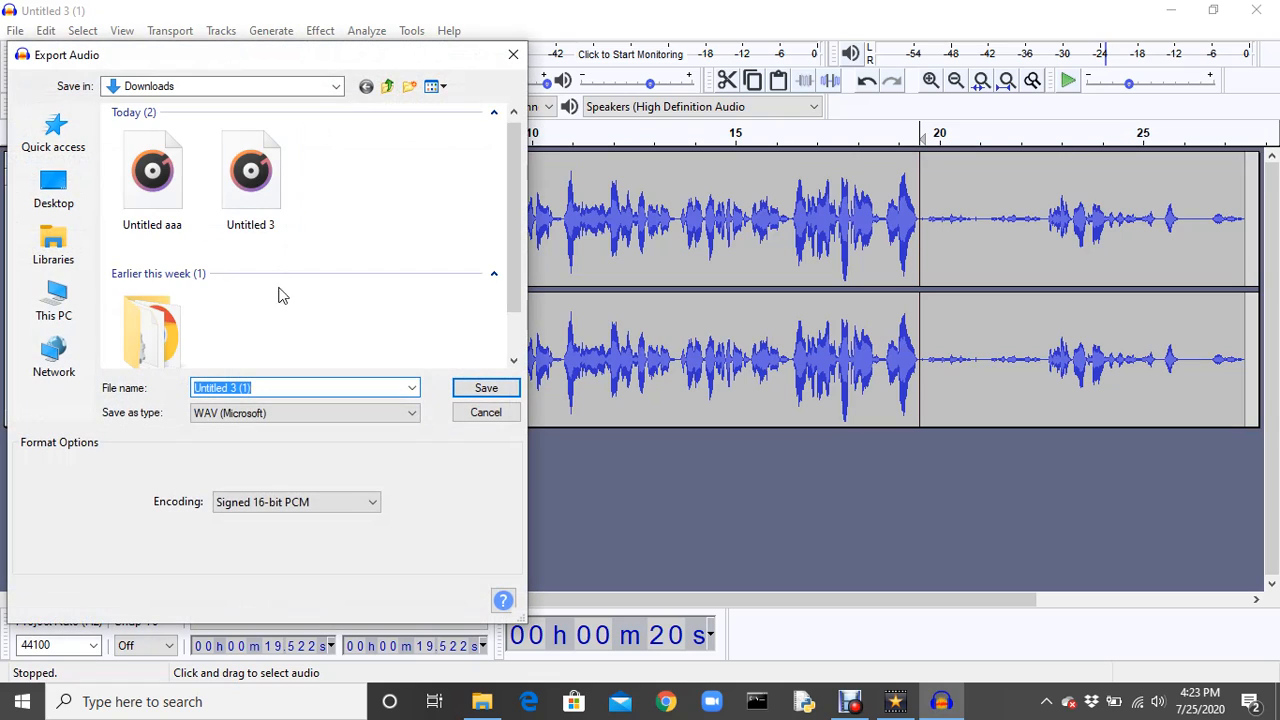
{"action": "type", "text": "wave1"}
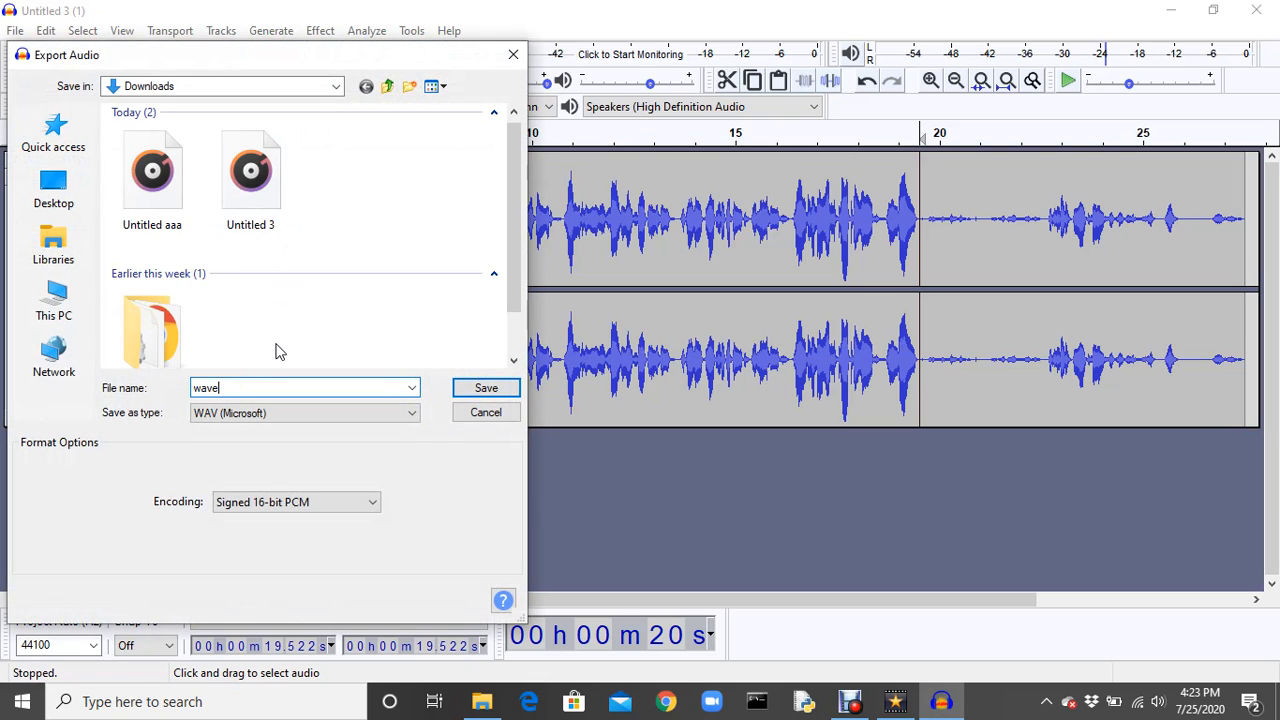
{"action": "left_click", "coordinate": [486, 390]}
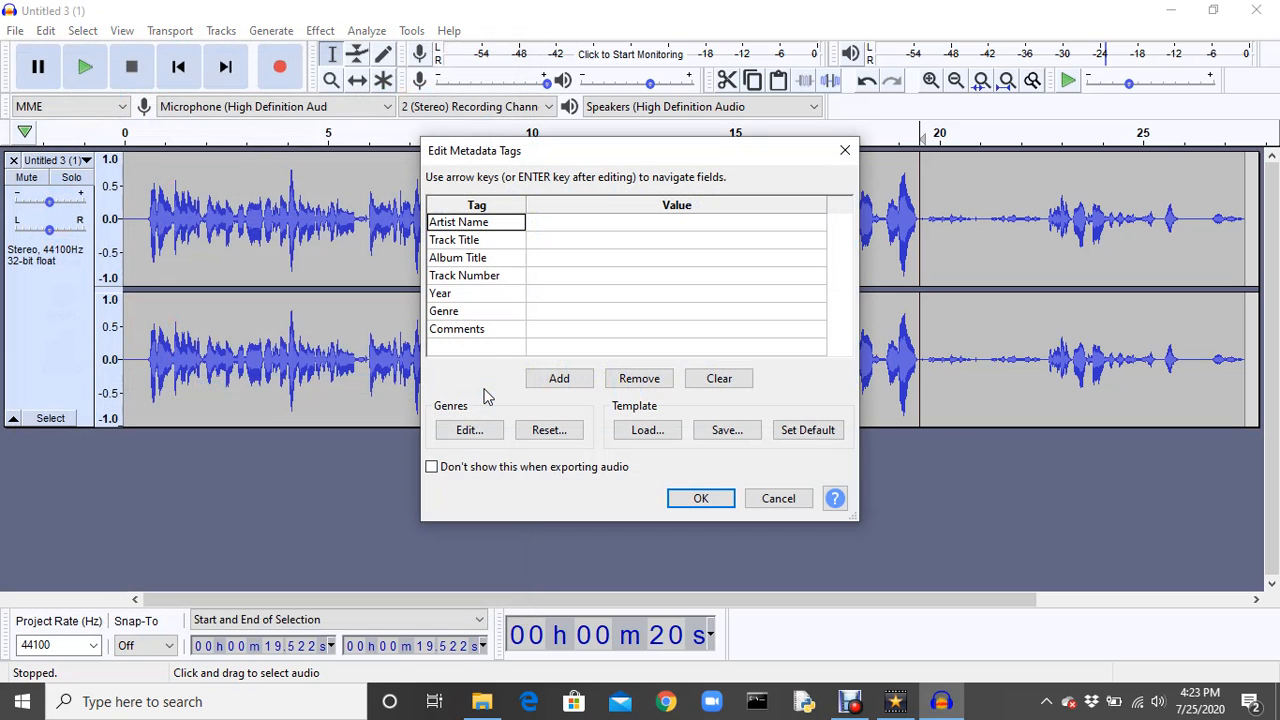
{"action": "left_click", "coordinate": [689, 496]}
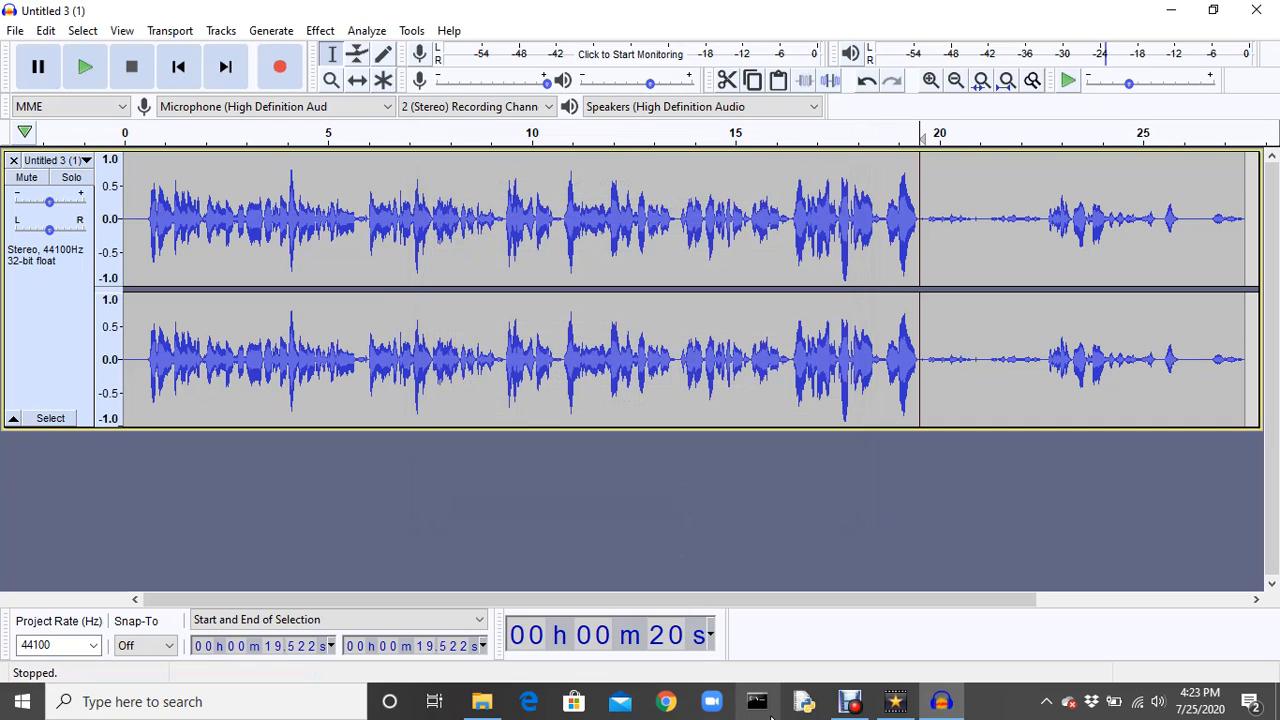
Switch to VideoPad and delete the old Untitled 3 (1).wav clip from the project's audio files.
{"action": "left_click", "coordinate": [890, 706]}
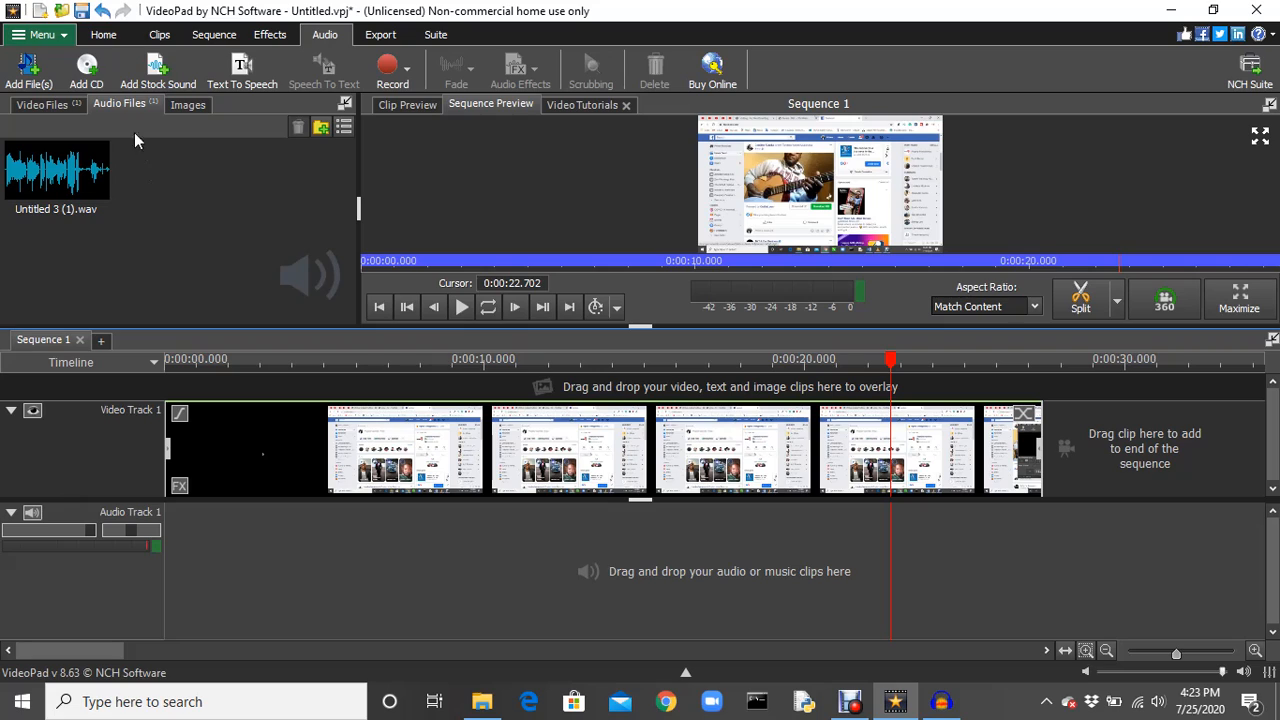
{"action": "left_click", "coordinate": [160, 35]}
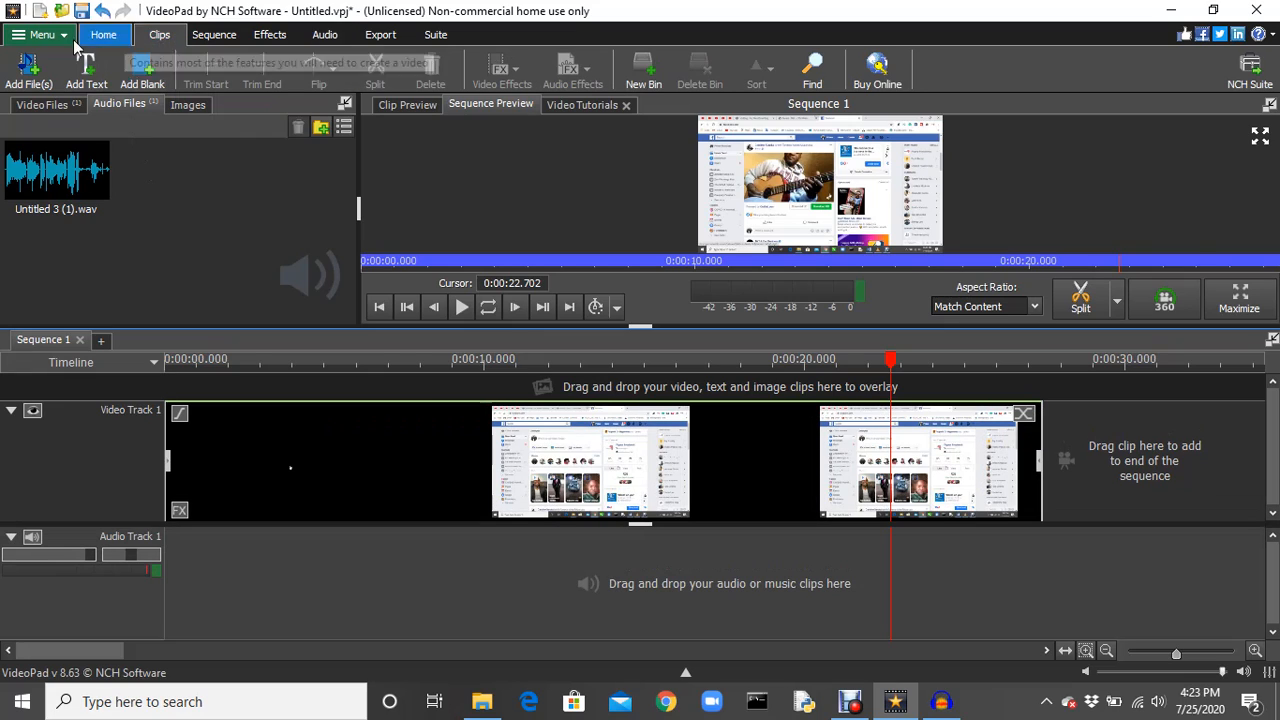
{"action": "left_click", "coordinate": [33, 72]}
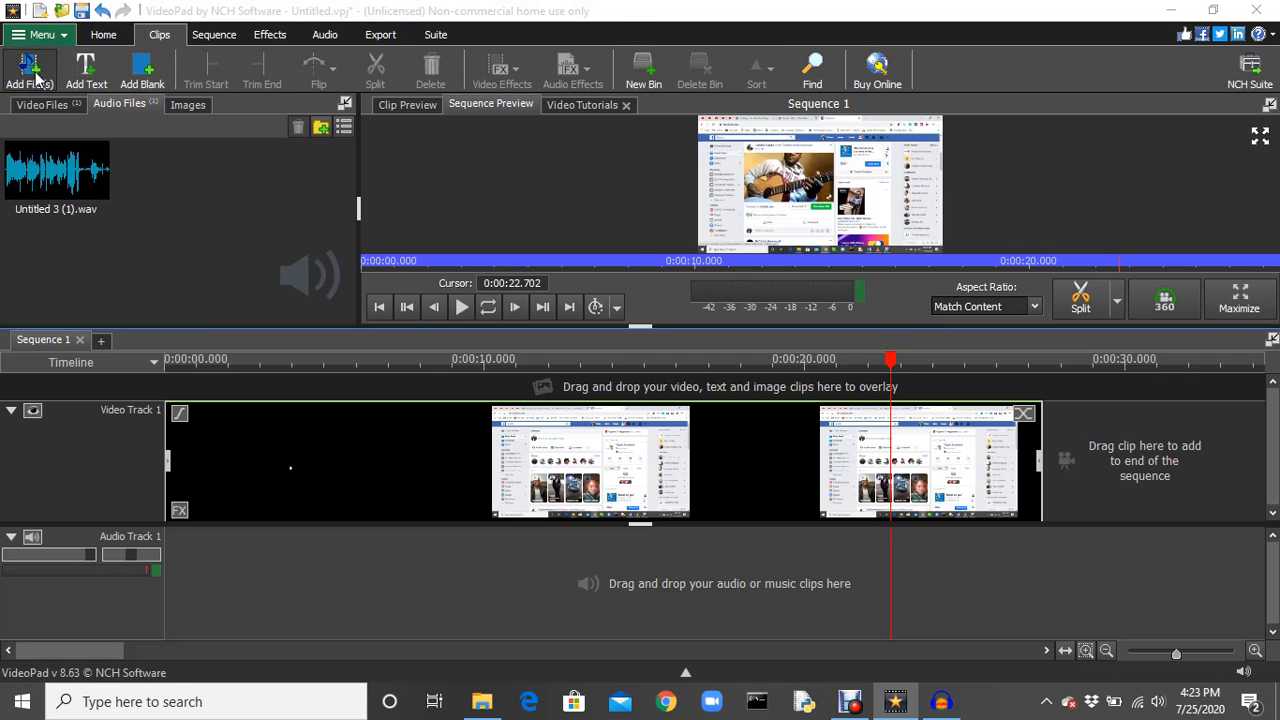
{"action": "left_click", "coordinate": [616, 16]}
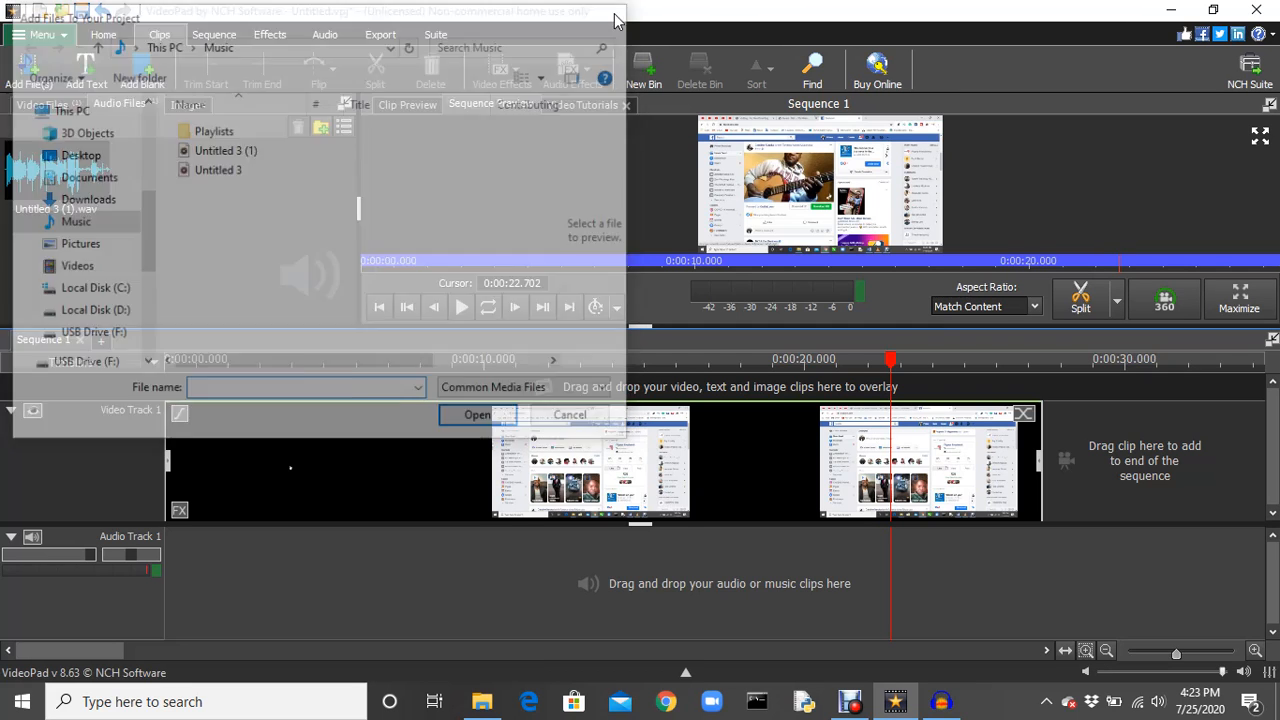
{"action": "right_click", "coordinate": [90, 180]}
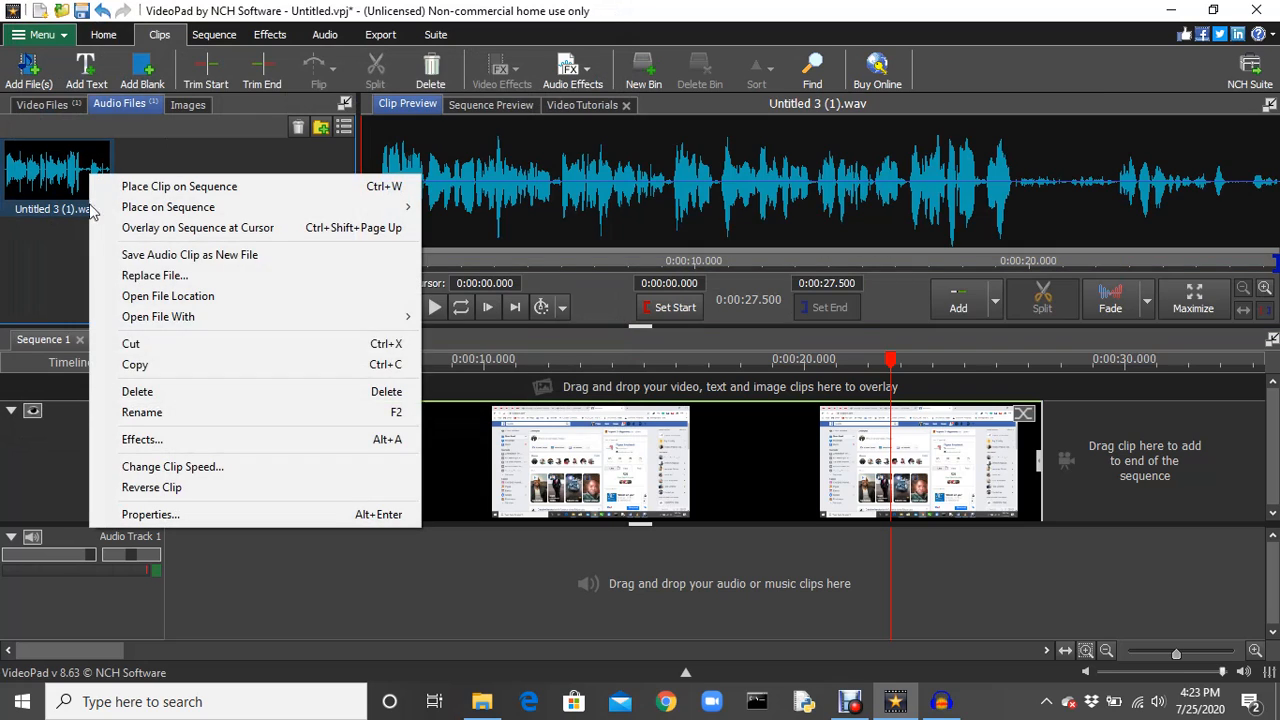
{"action": "left_click", "coordinate": [140, 392]}
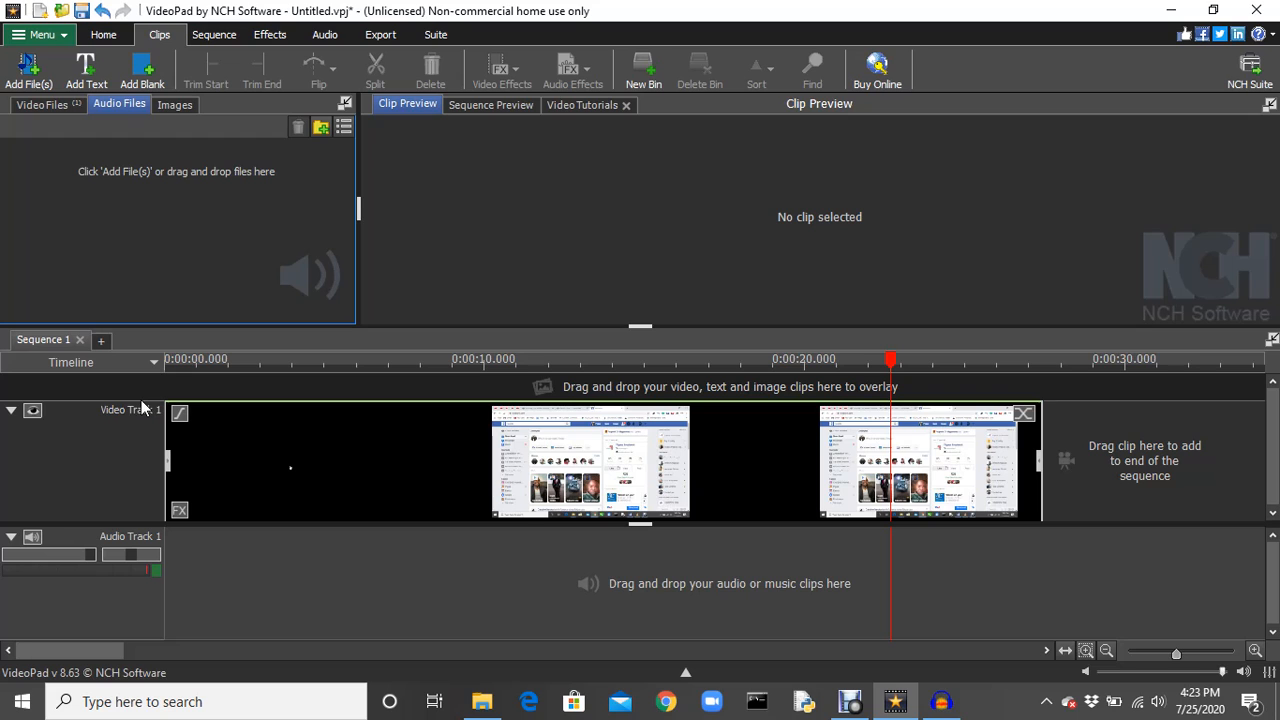
Add the exported wave1 file from Downloads to the project.
{"action": "left_click", "coordinate": [29, 67]}
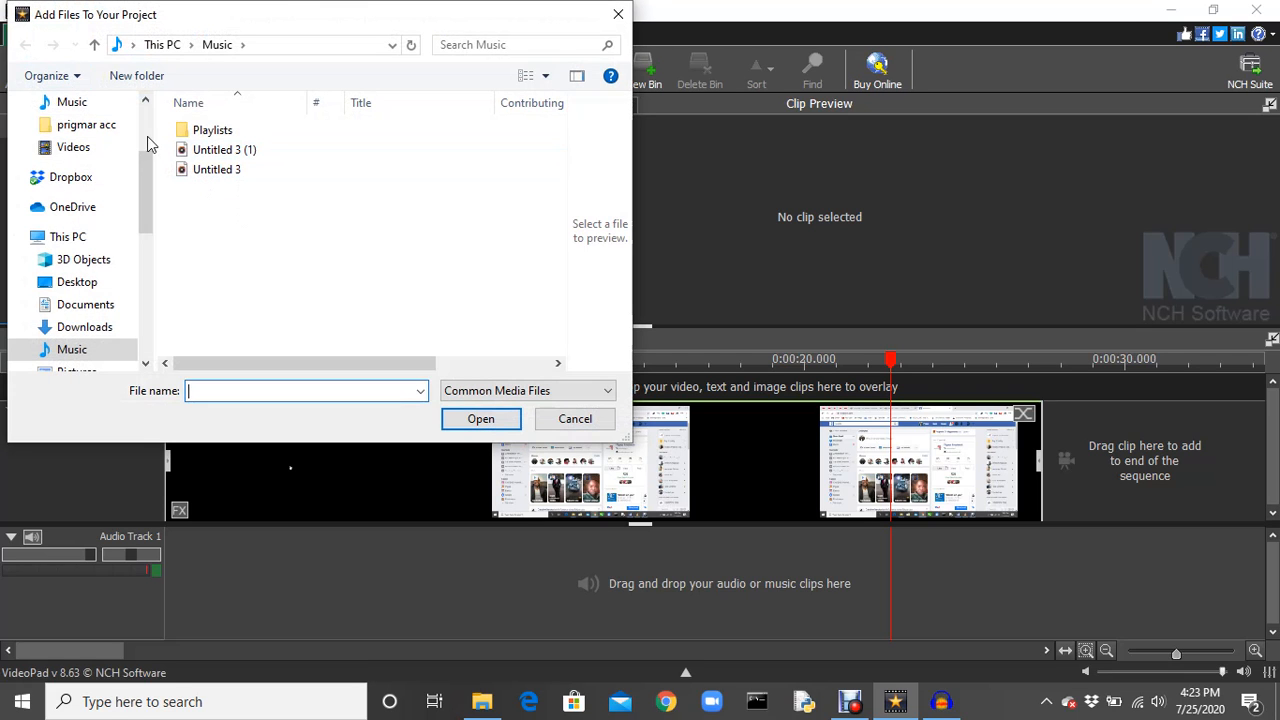
{"action": "scroll", "coordinate": [149, 220], "scroll_direction": "up", "scroll_amount": 3}
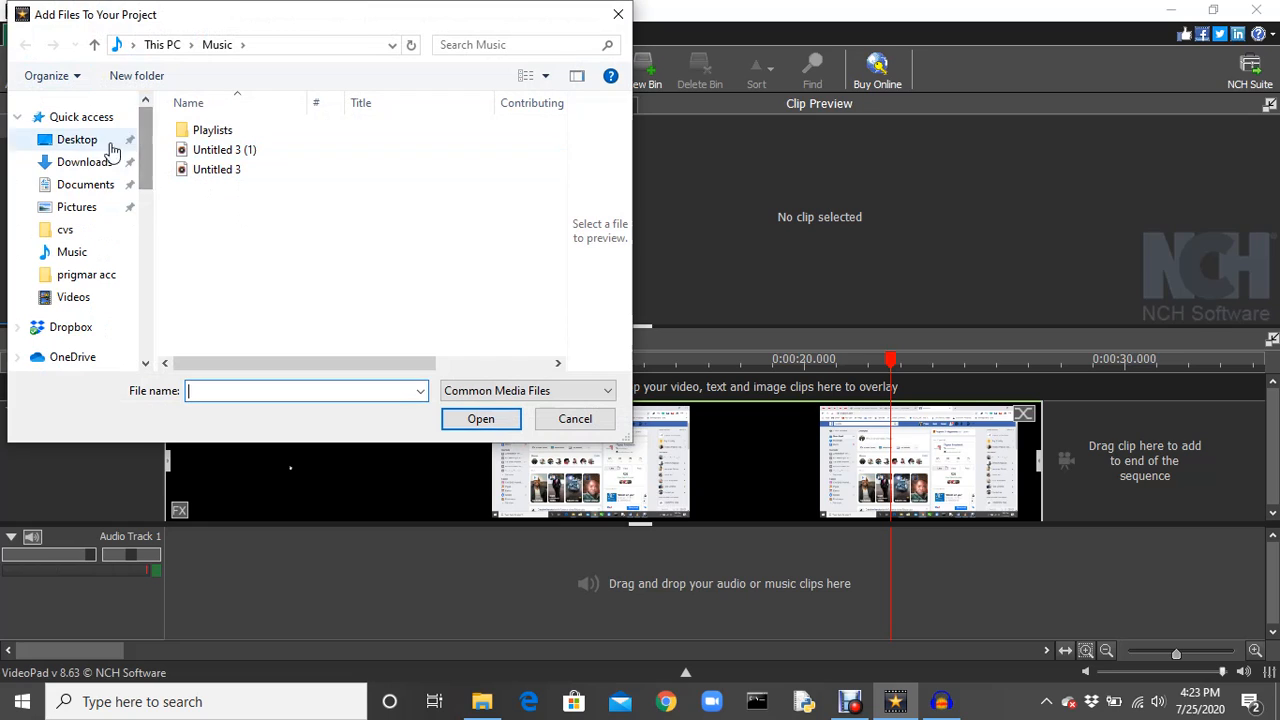
{"action": "left_click", "coordinate": [86, 164]}
{"action": "left_click", "coordinate": [240, 167]}
{"action": "left_click", "coordinate": [468, 419]}
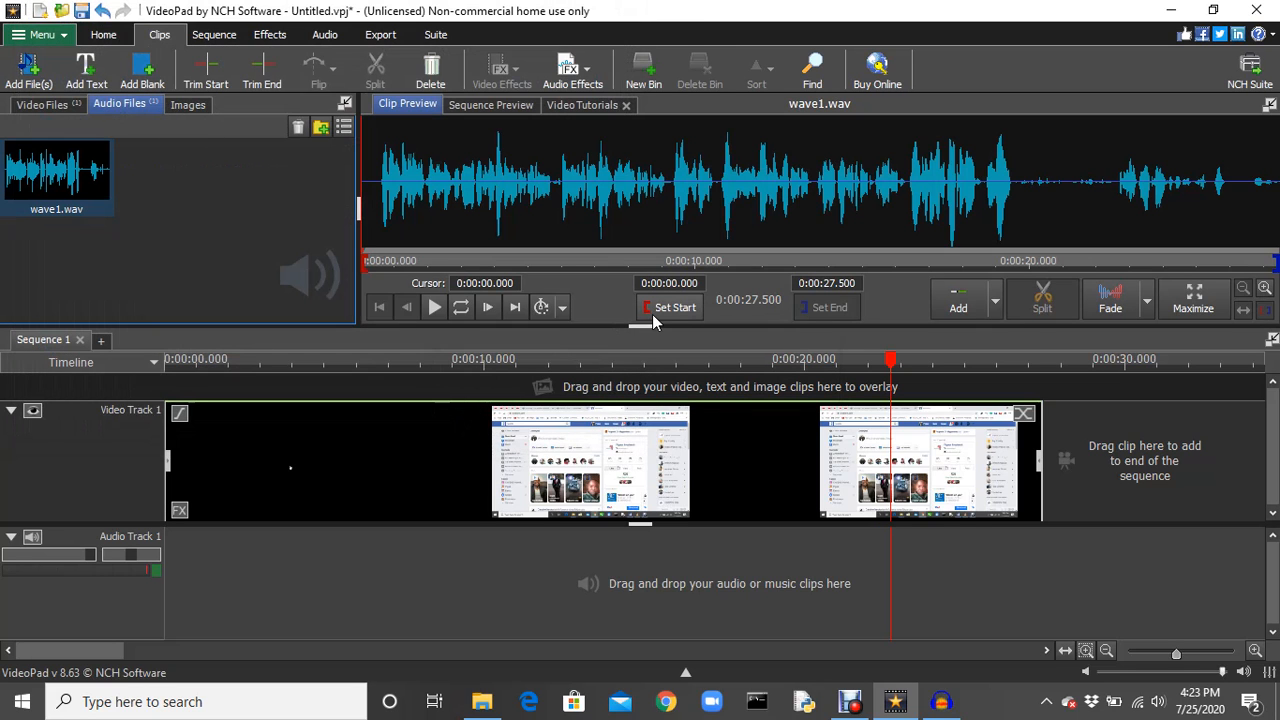
Place wave1.wav on Audio Track 1 and align its start with the beginning of the video clip.
{"action": "left_click_drag", "start_coordinate": [33, 177], "coordinate": [204, 494]}
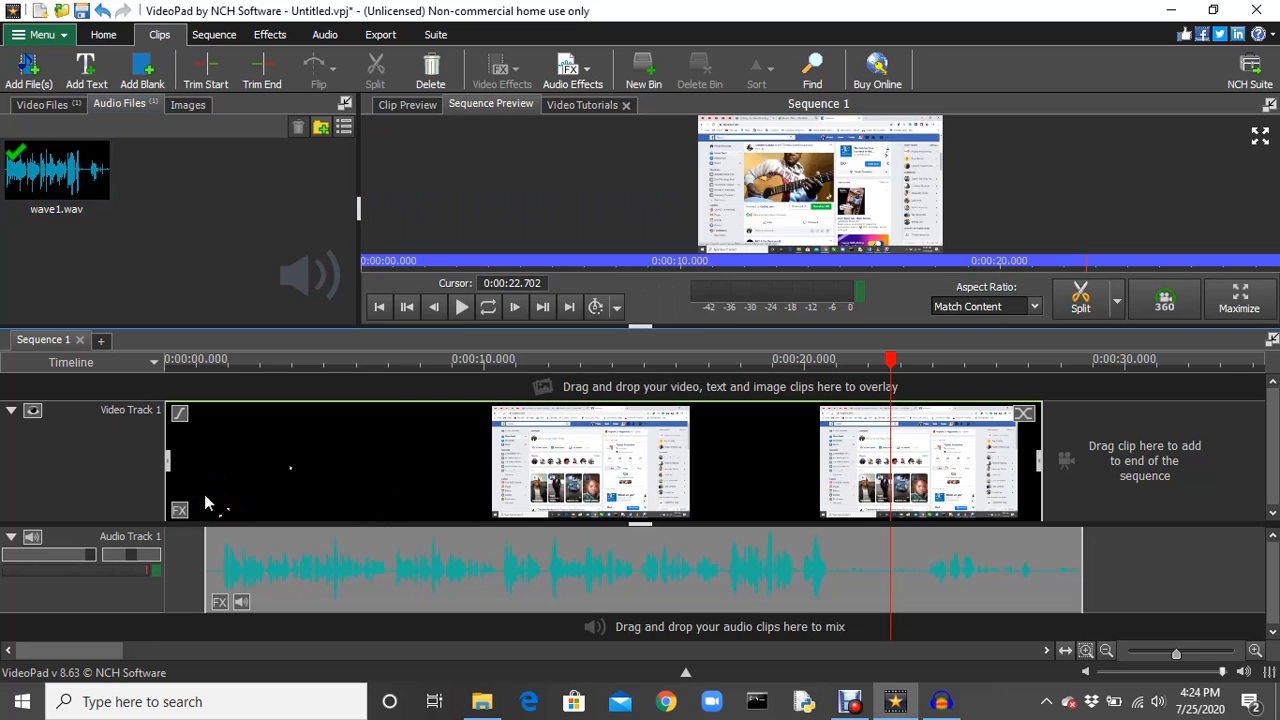
{"action": "left_click_drag", "start_coordinate": [435, 563], "coordinate": [395, 563]}
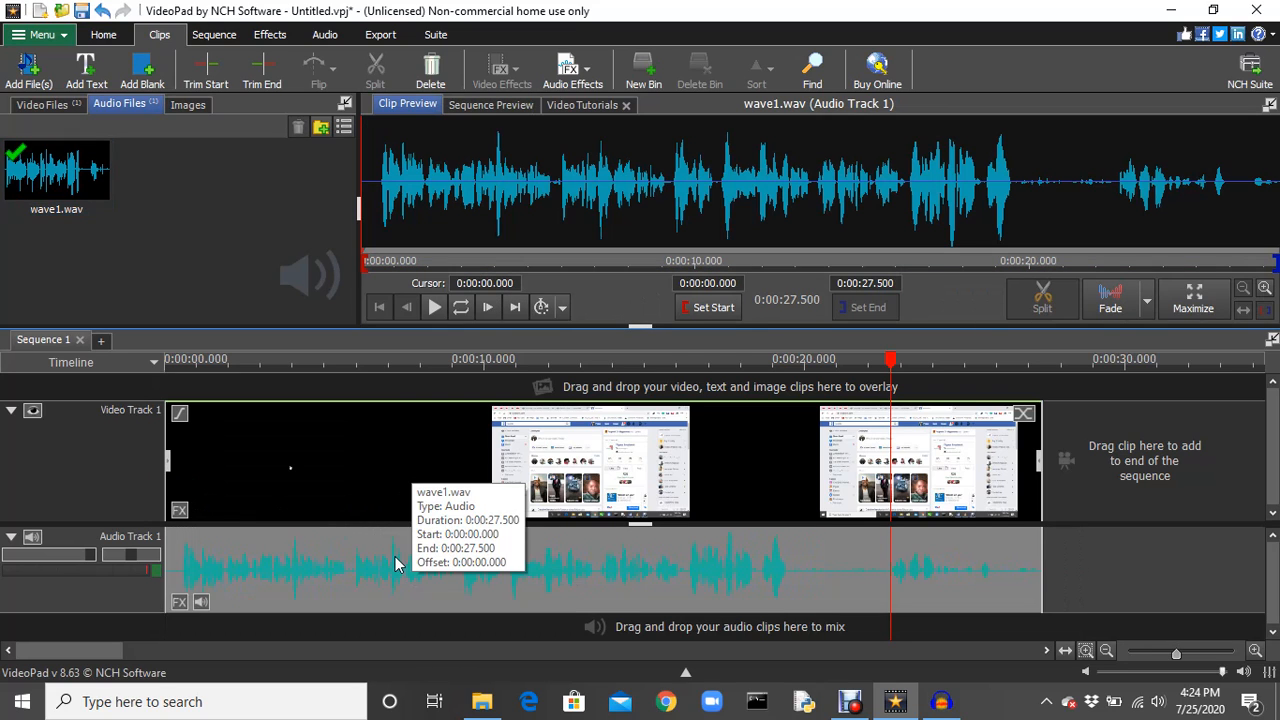
Preview part of the wave1.wav clip and play the sequence from its start to check the replaced sound against the video.
{"action": "left_click", "coordinate": [432, 307]}
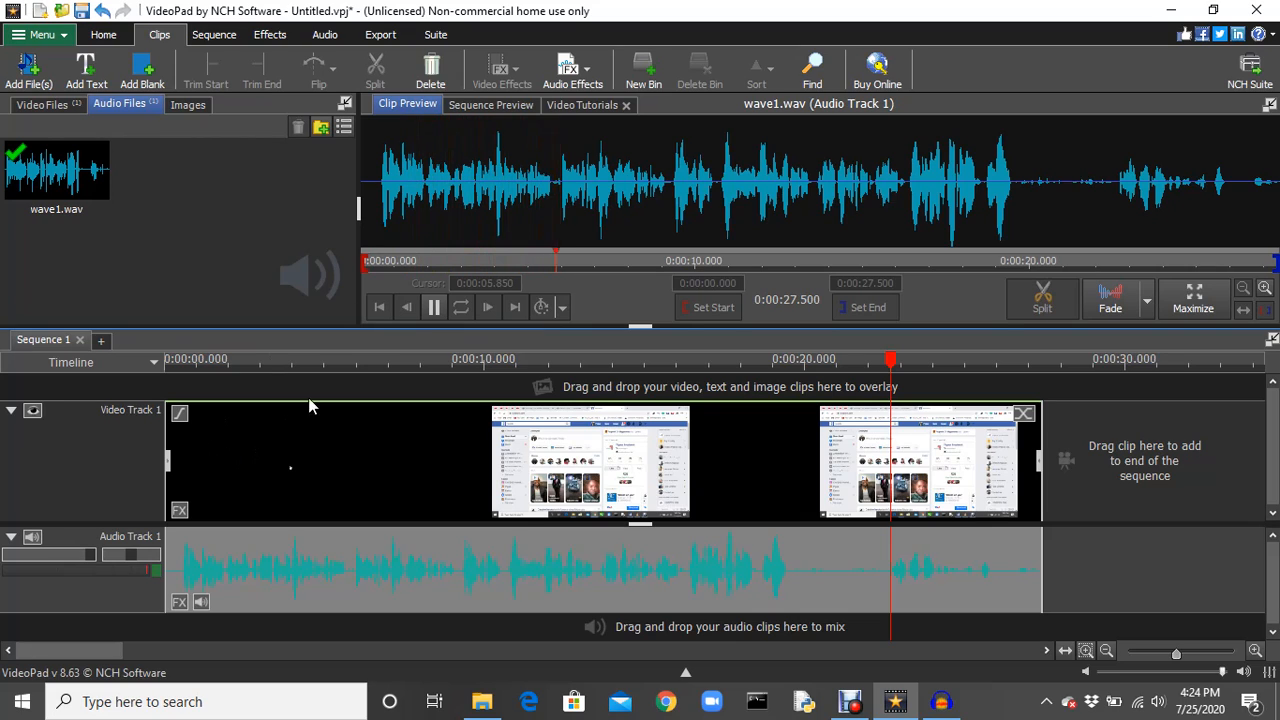
{"action": "left_click", "coordinate": [432, 306]}
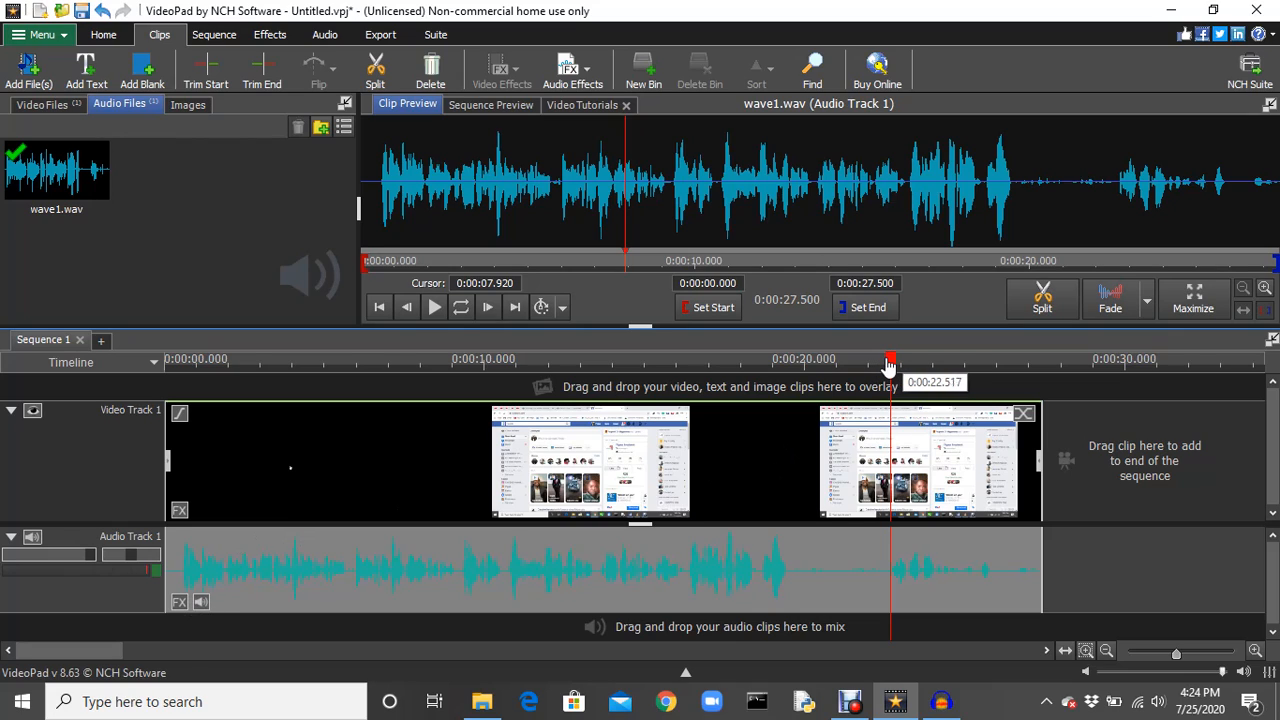
{"action": "mouse_move", "coordinate": [890, 365]}
{"action": "left_mouse_down"}
{"action": "mouse_move", "coordinate": [177, 362]}
{"action": "mouse_move", "coordinate": [160, 387]}
{"action": "left_mouse_up"}
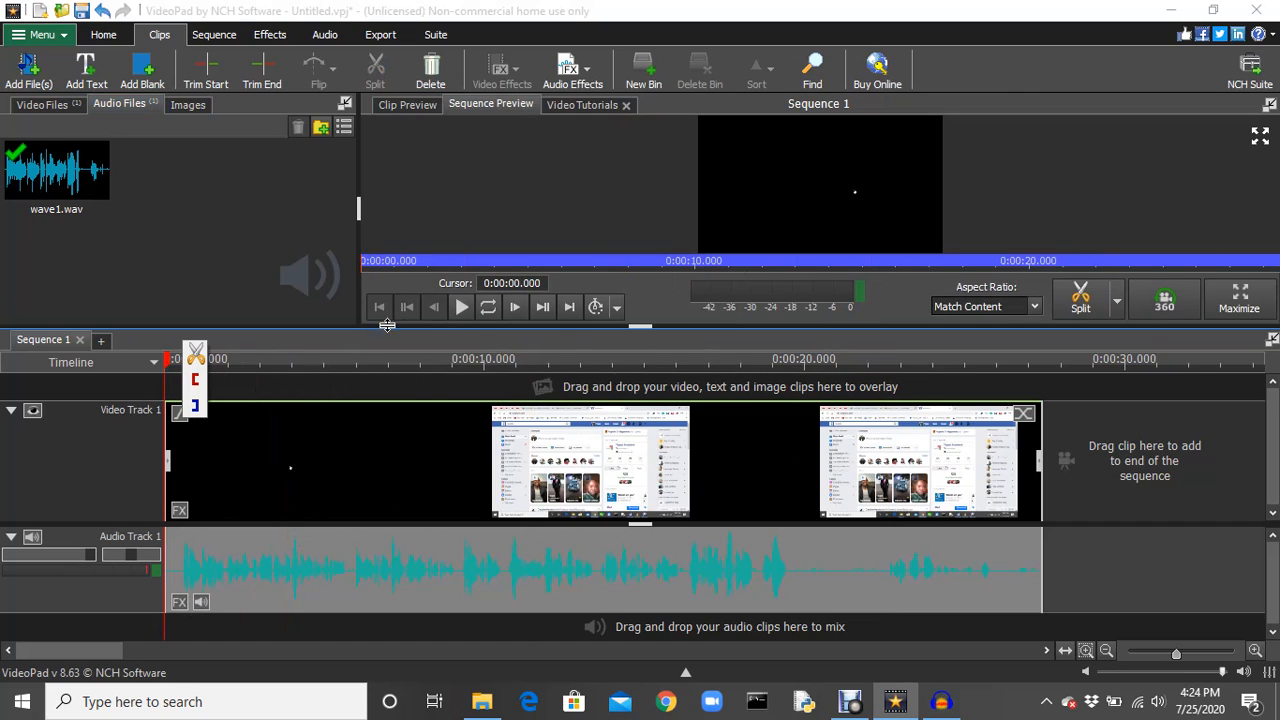
{"action": "left_click", "coordinate": [465, 310]}
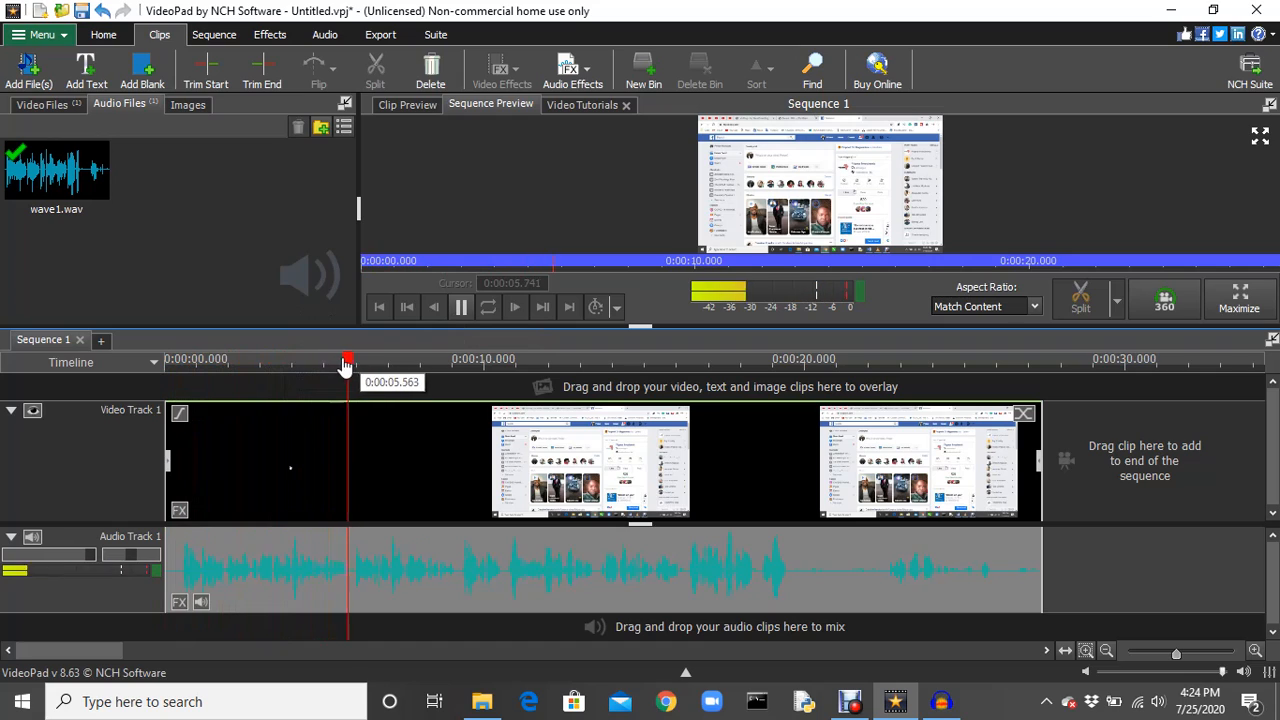
{"action": "left_click", "coordinate": [669, 440]}
{"action": "left_click_drag", "start_coordinate": [670, 440], "coordinate": [792, 457]}
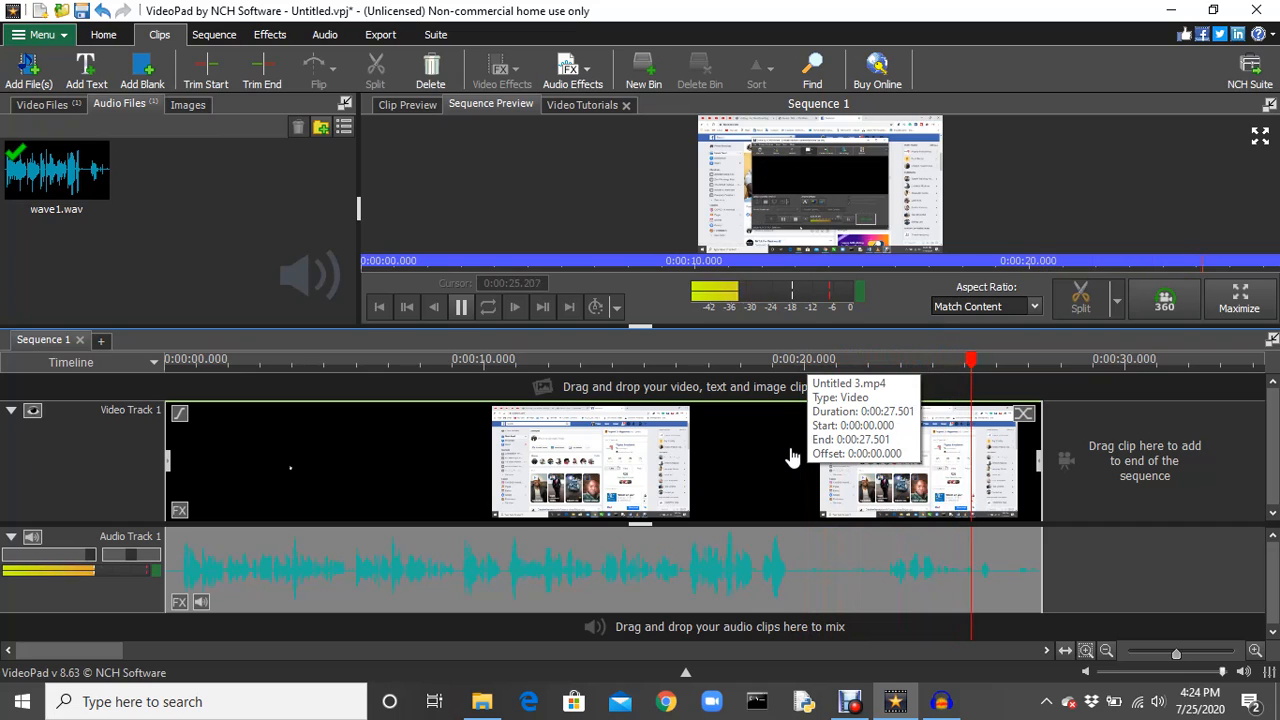
{"action": "key", "text": "space"}
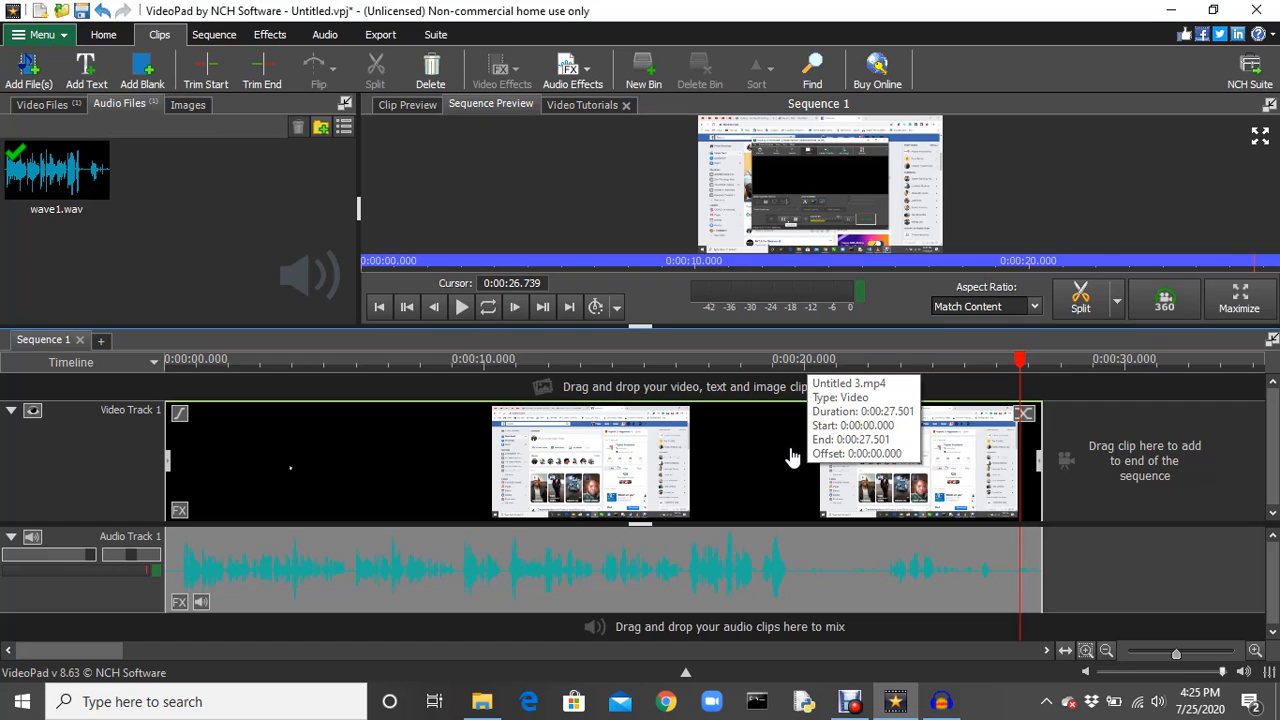
{"action": "mouse_move", "coordinate": [847, 705]}
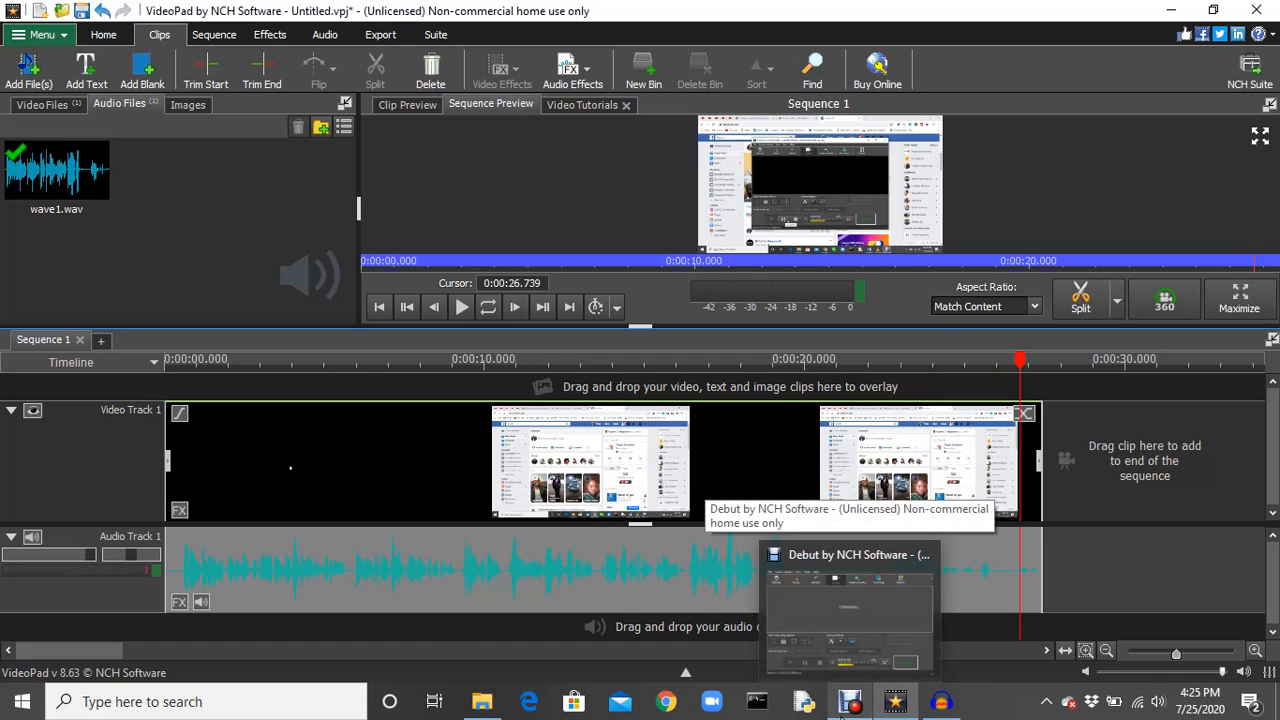
{"action": "left_click", "coordinate": [841, 596]}
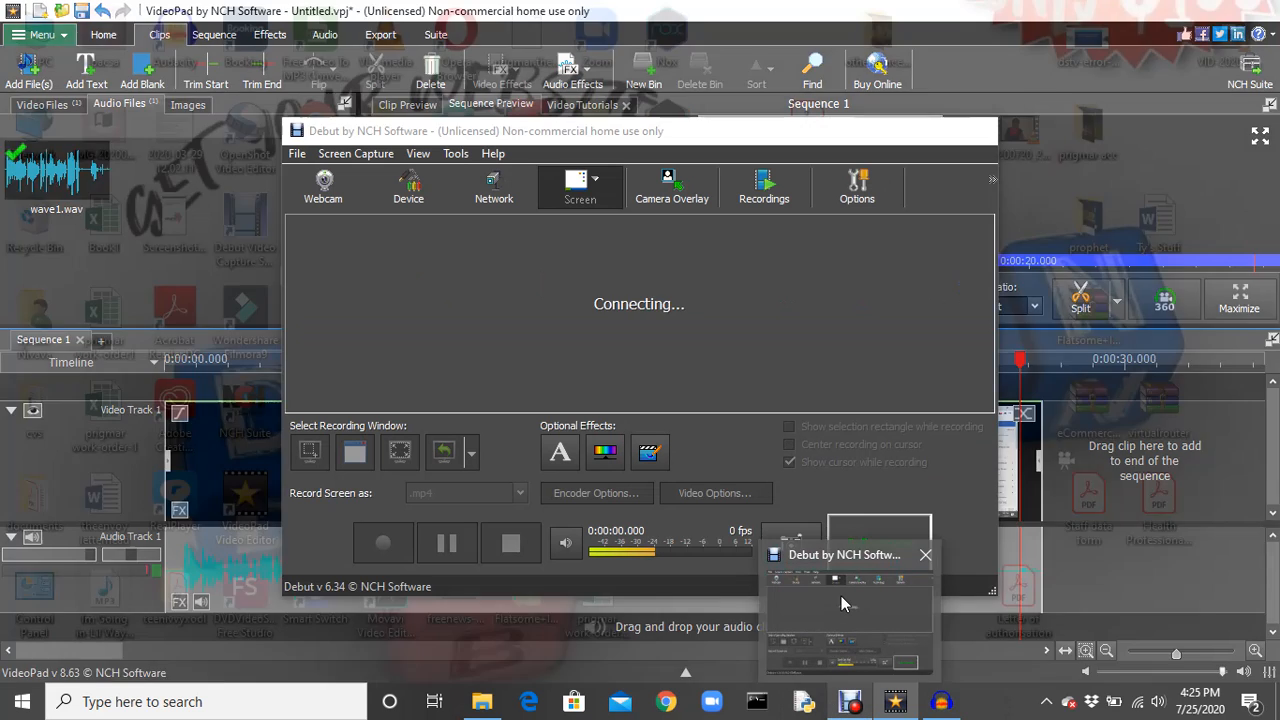